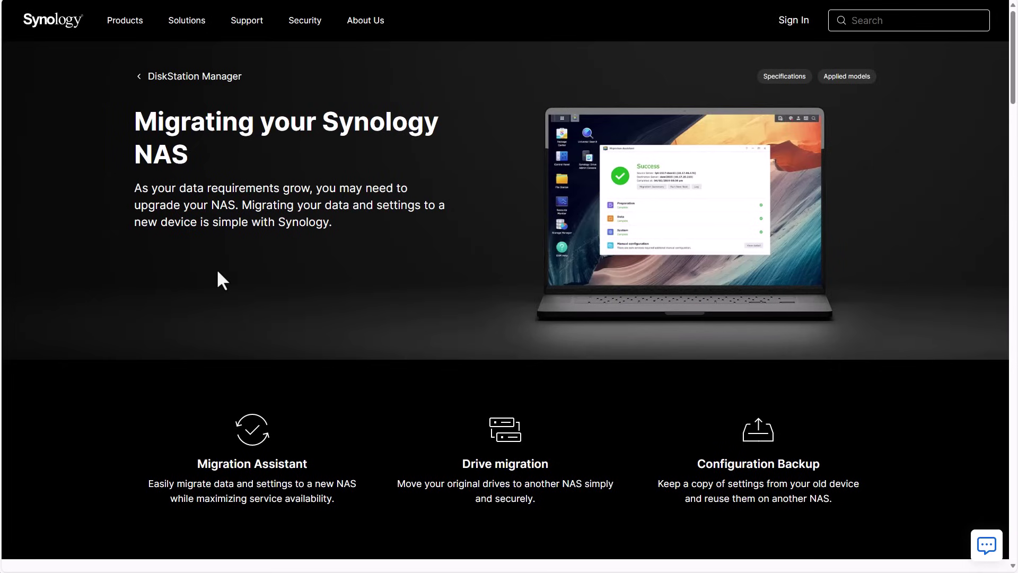
# Review Synology's NAS migration page, covering Migration Assistant, drive migration, Configuration Backup and the FAQs
pyautogui.scroll(-5, 224, 274)
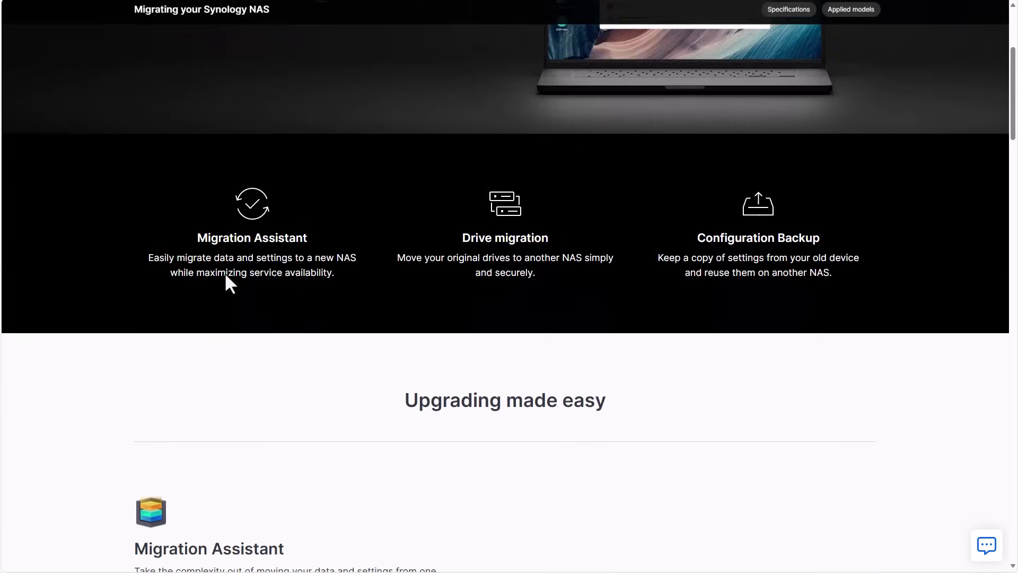
pyautogui.scroll(-2, 248, 278)
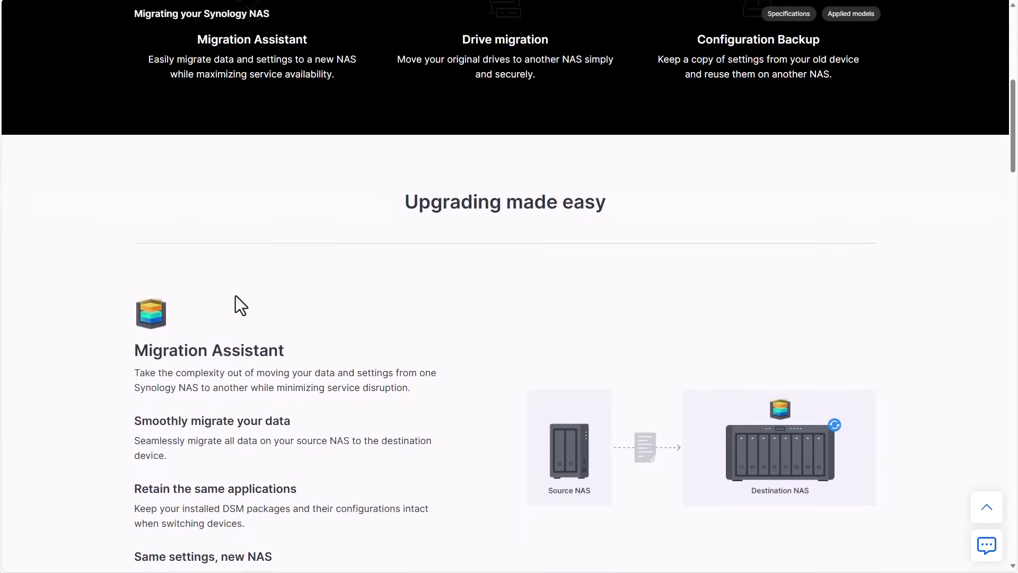
pyautogui.scroll(-1, 231, 315)
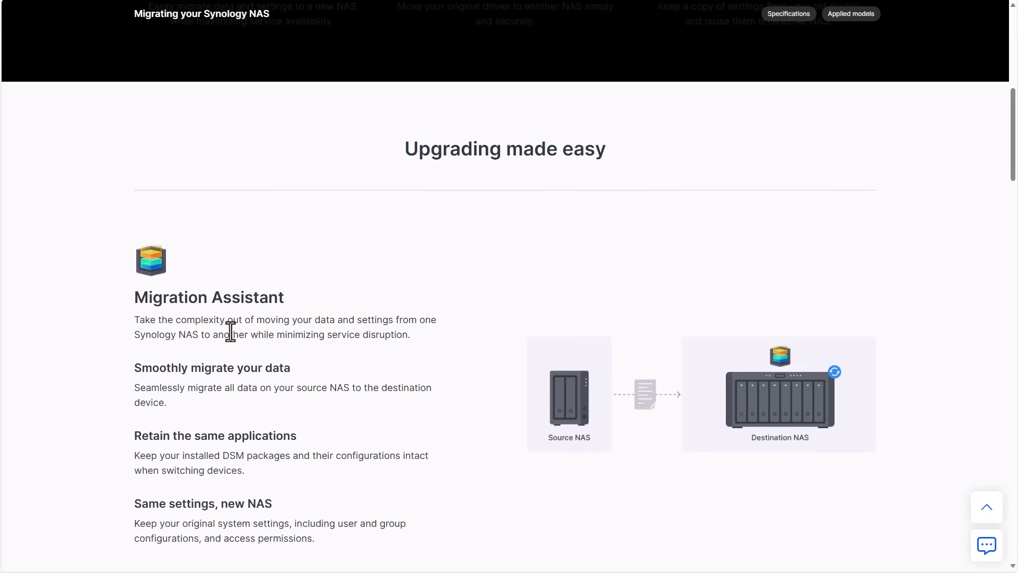
pyautogui.scroll(-10, 231, 331)
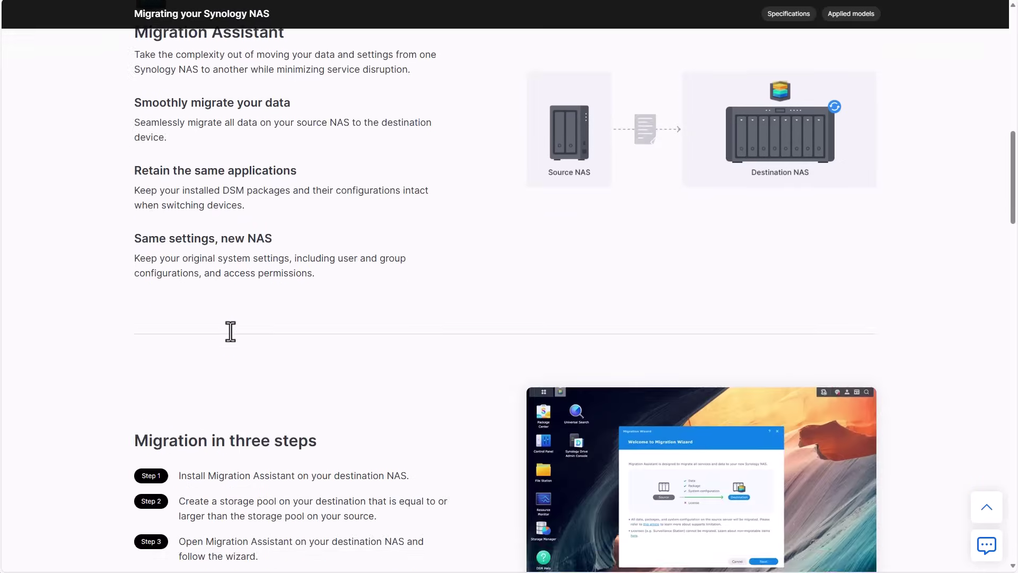
pyautogui.scroll(-3, 231, 331)
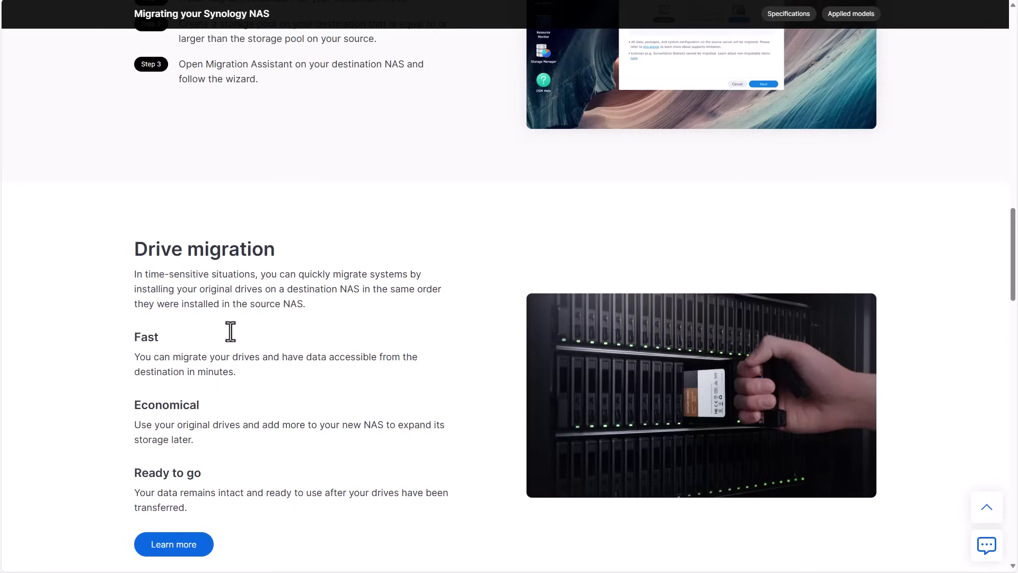
pyautogui.scroll(-7, 231, 332)
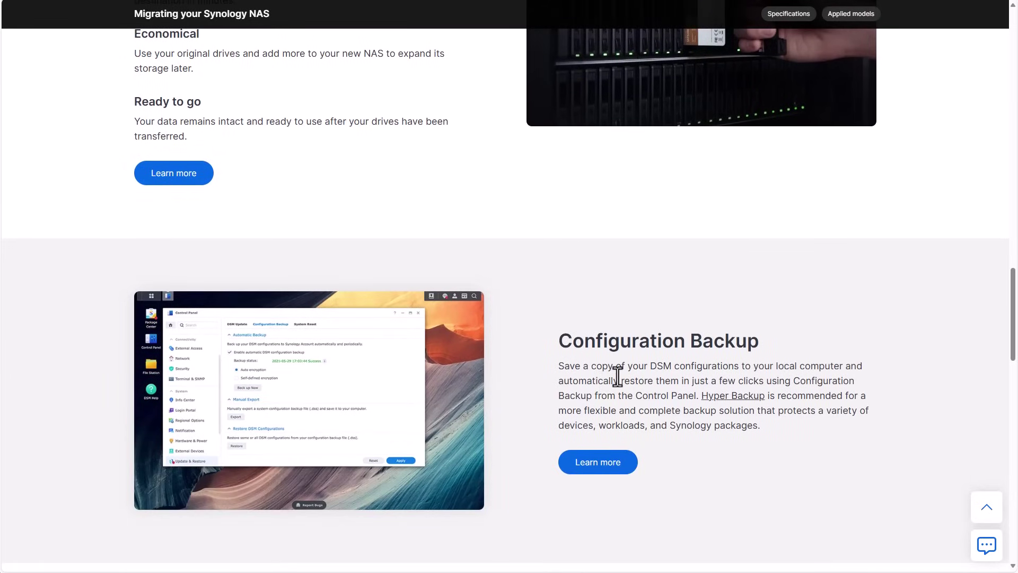
pyautogui.scroll(-5, 598, 371)
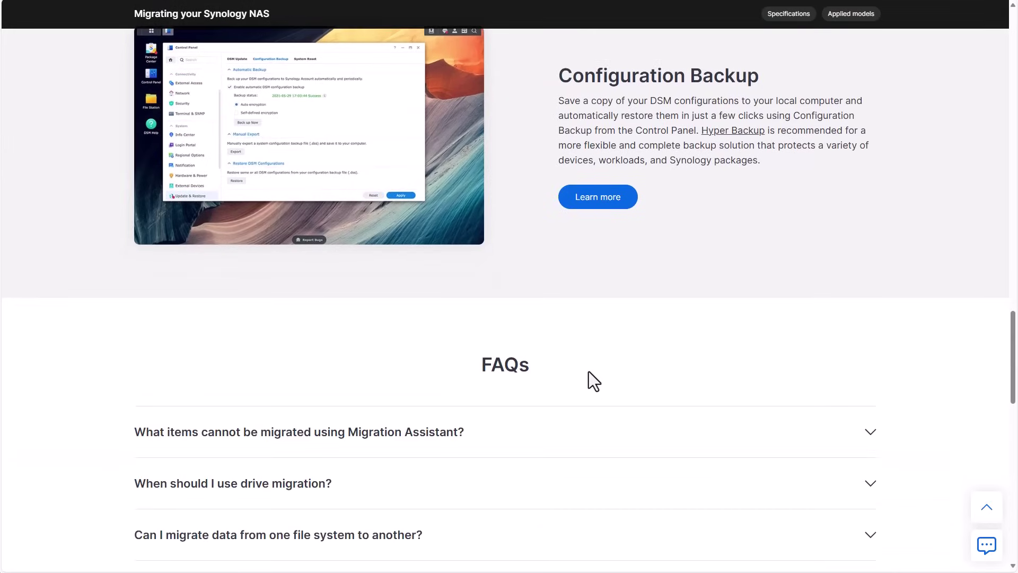
pyautogui.scroll(-2, 589, 371)
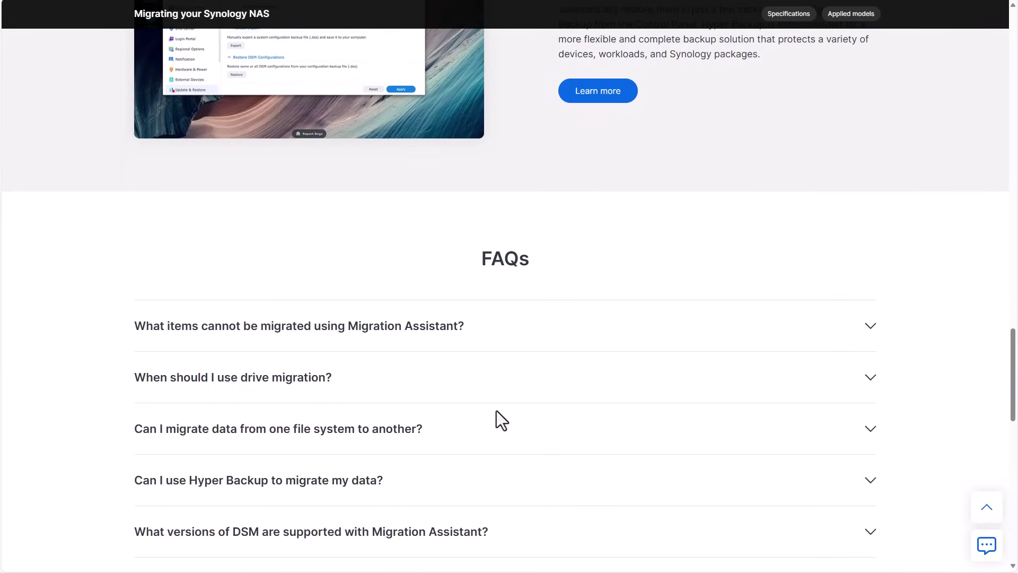
pyautogui.scroll(-1, 539, 400)
pyautogui.click(297, 438)
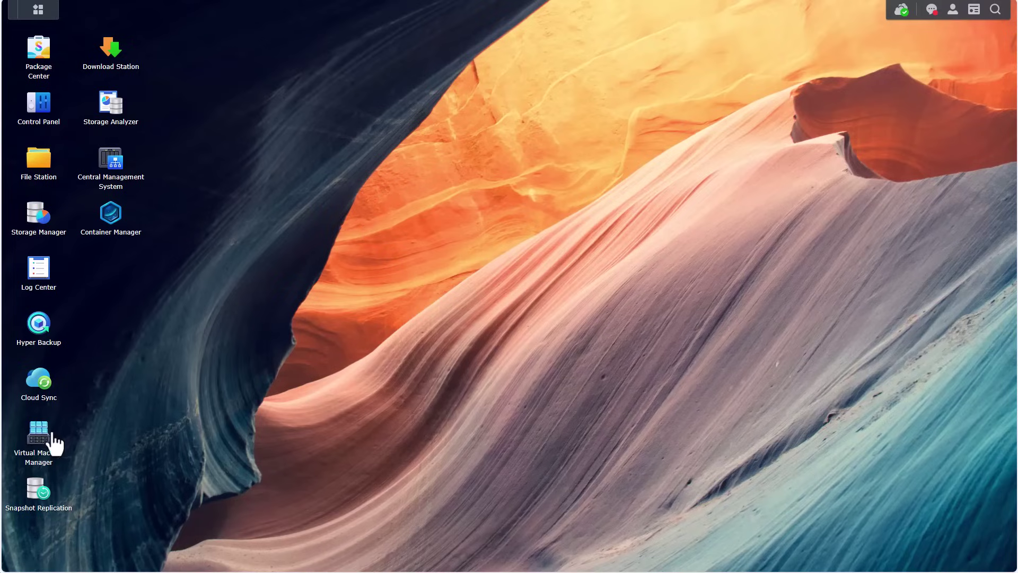
# Check the virtual machines on the source NAS in Virtual Machine Manager, then close it
pyautogui.click(40, 446)
pyautogui.click(247, 135)
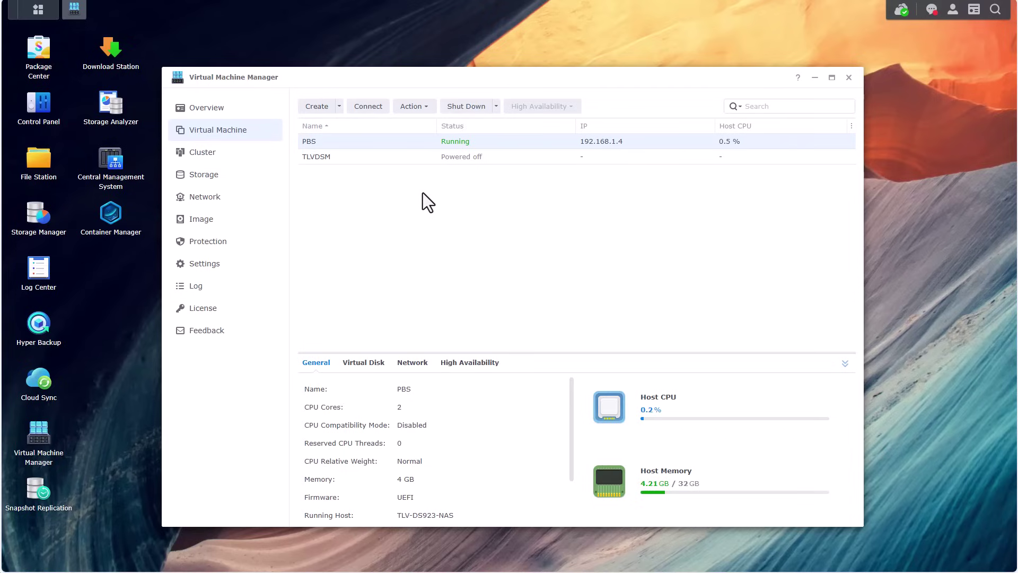
pyautogui.click(849, 78)
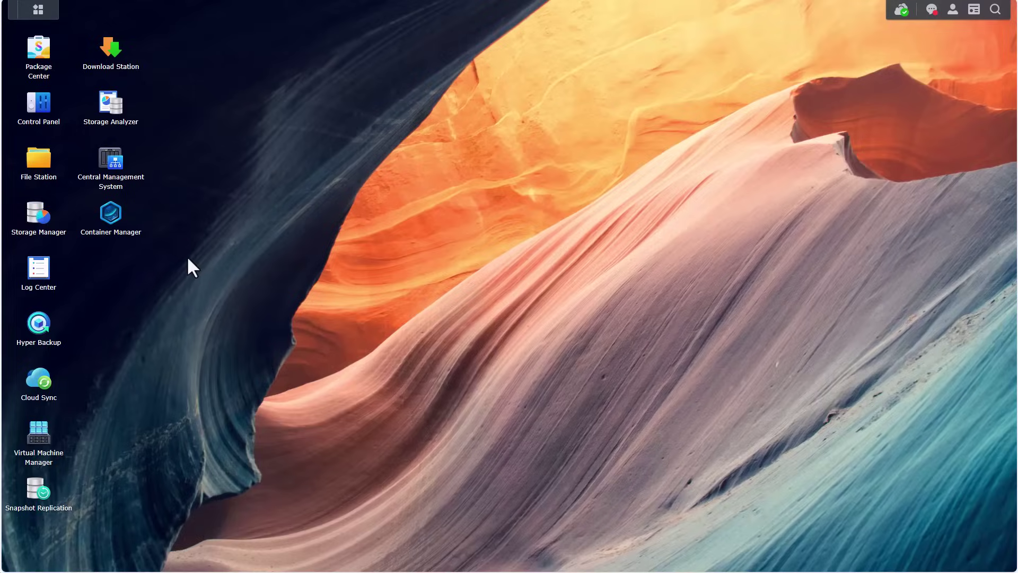
# Check the container list on the source NAS in Container Manager, then close it
pyautogui.click(113, 234)
pyautogui.click(353, 209)
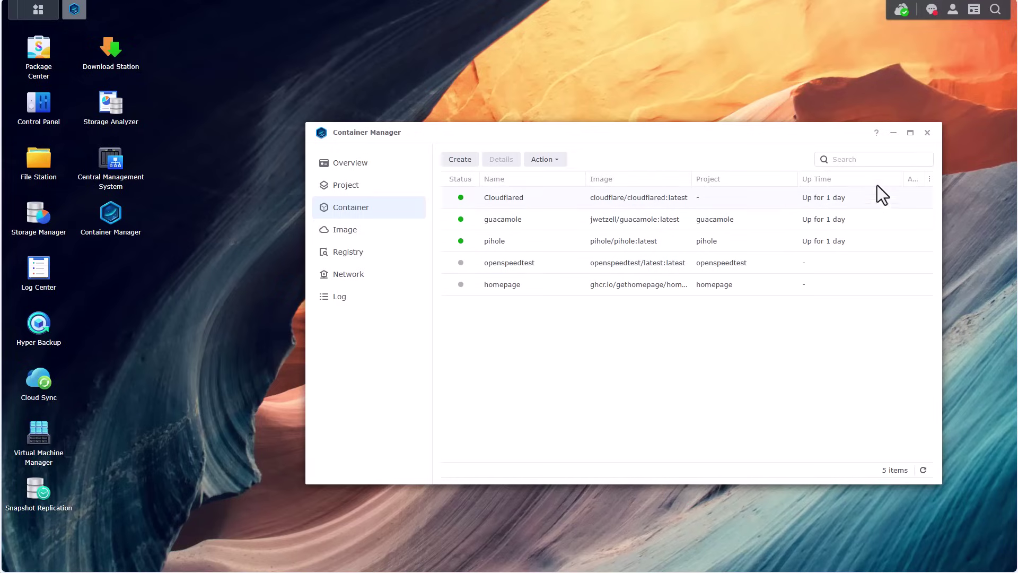
pyautogui.click(928, 134)
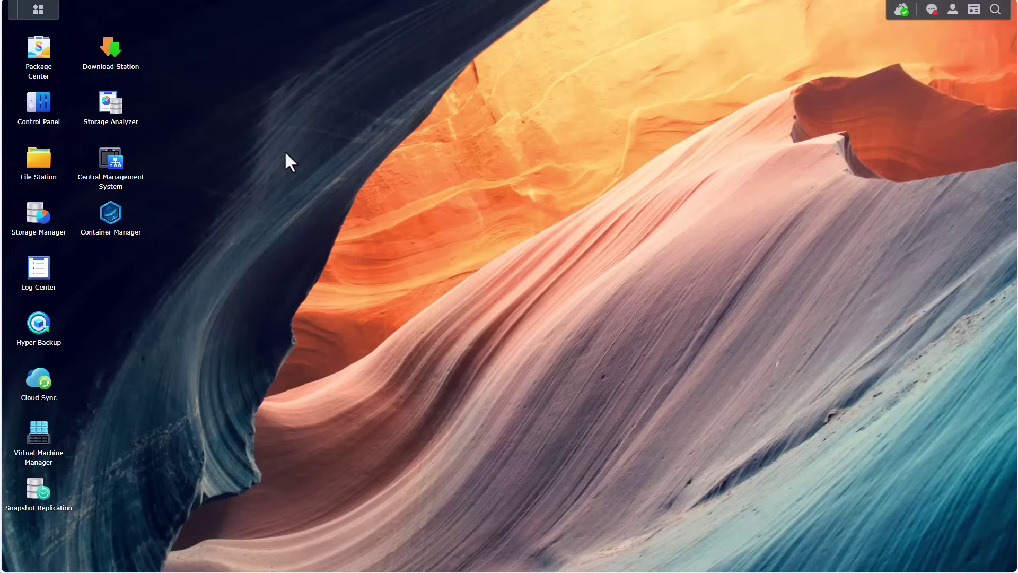
# Search Package Center on the source NAS for "migration"
pyautogui.click(46, 65)
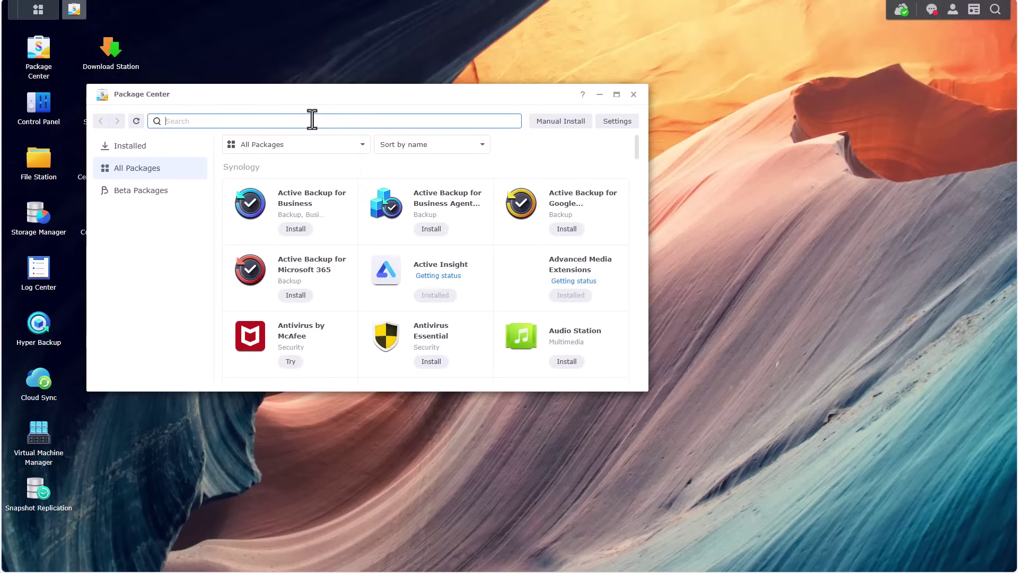
pyautogui.write('migration')
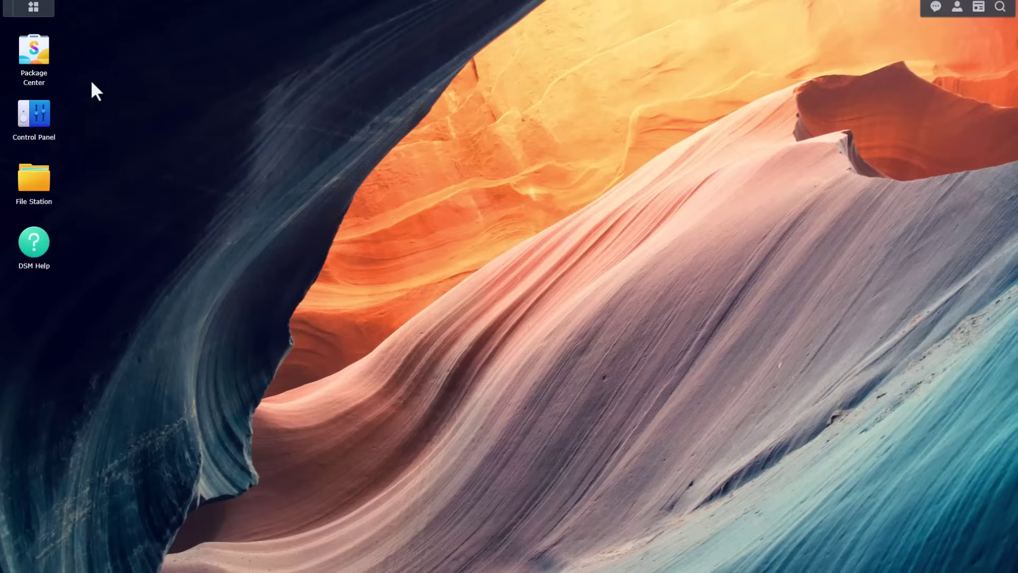
# Find and install Migration Assistant on the destination NAS, confirming it as the migration destination and keeping Run after installation enabled
pyautogui.click(34, 53)
pyautogui.write('migrati')
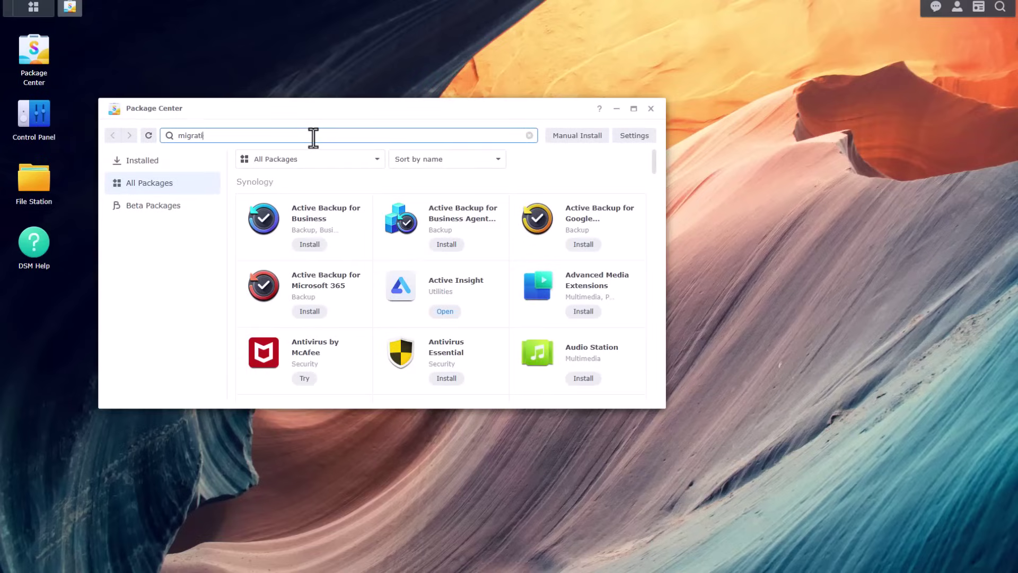
pyautogui.write('on')
pyautogui.click(309, 220)
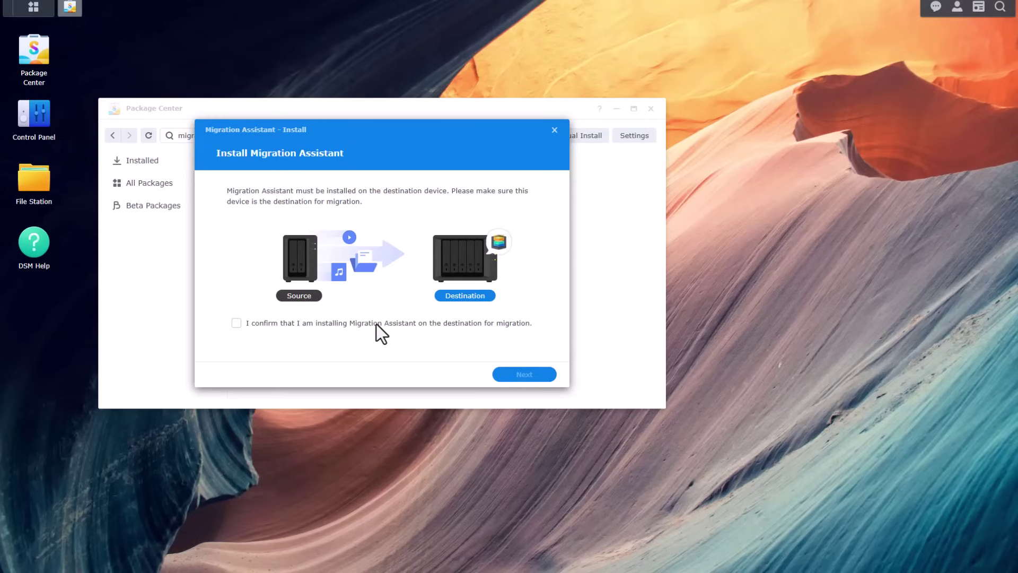
pyautogui.click(376, 324)
pyautogui.click(531, 376)
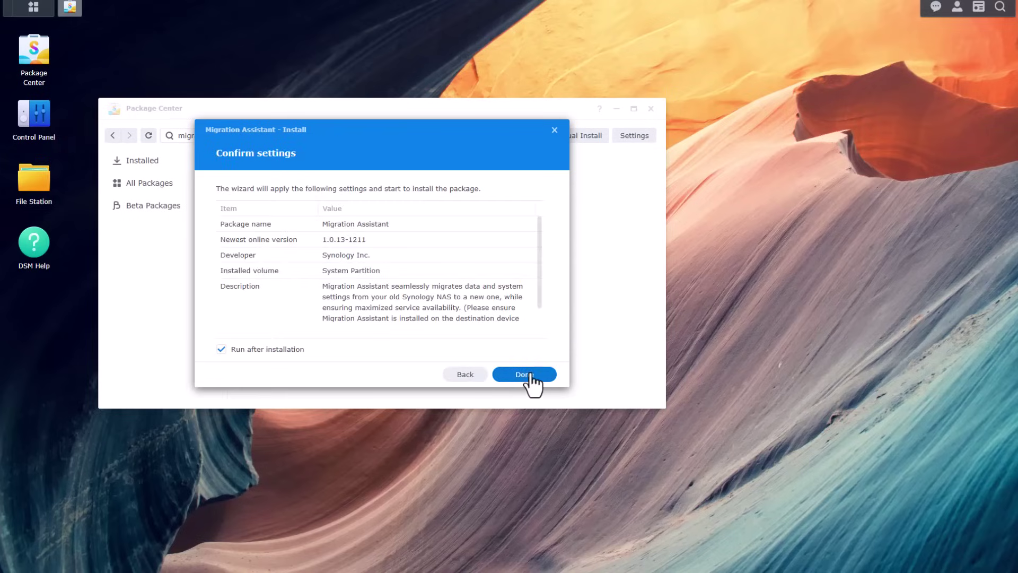
pyautogui.click(531, 378)
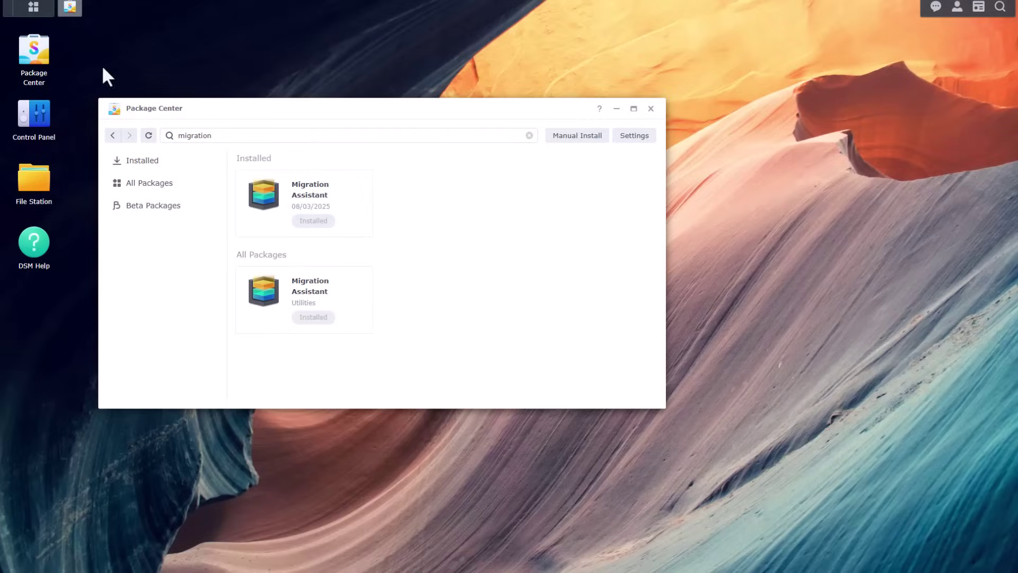
# Launch Migration Assistant on the destination NAS and proceed through the wizard's welcome page to the source device settings
pyautogui.click(33, 7)
pyautogui.click(629, 185)
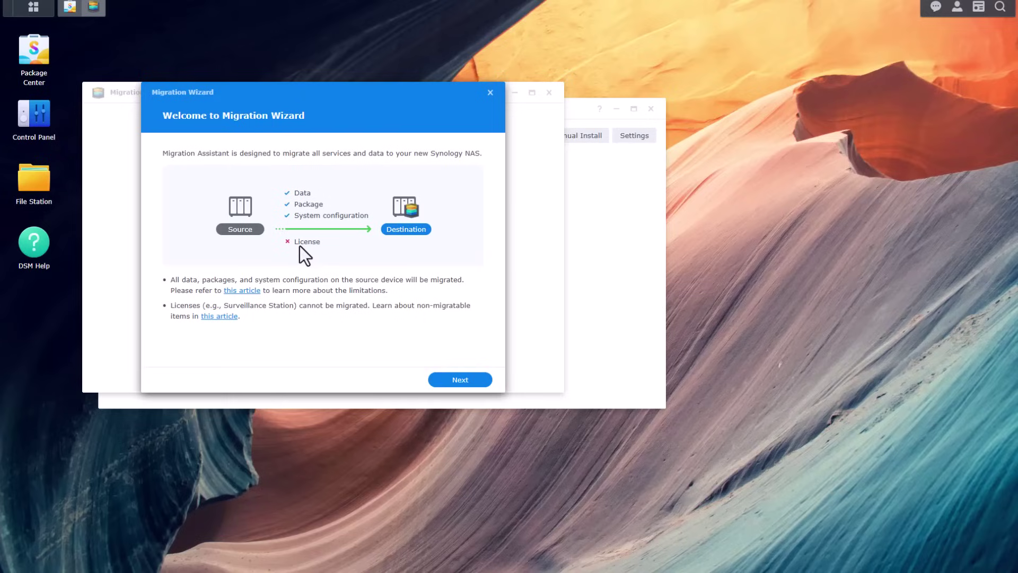
pyautogui.click(450, 381)
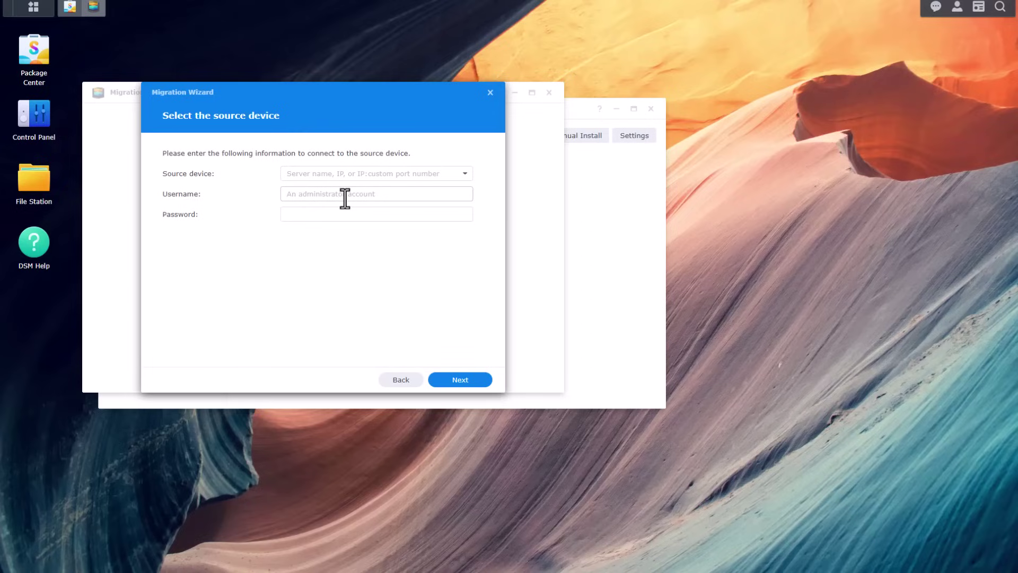
# Connect to TLV-DS923-NAS (192.168.20.4) as the source device, using the administrator username and password
pyautogui.click(332, 174)
pyautogui.write('192')
pyautogui.click(345, 185)
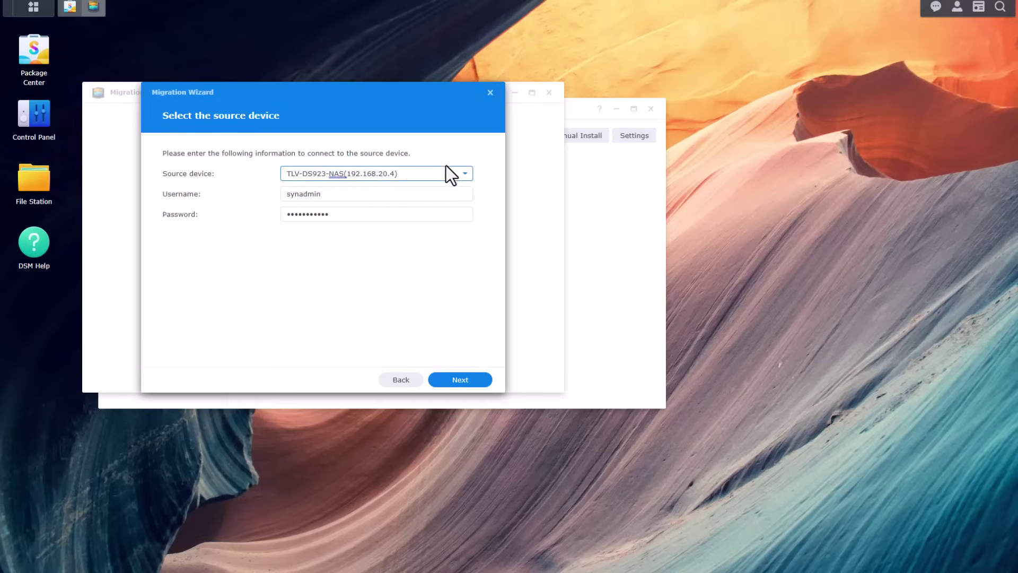
pyautogui.click(465, 175)
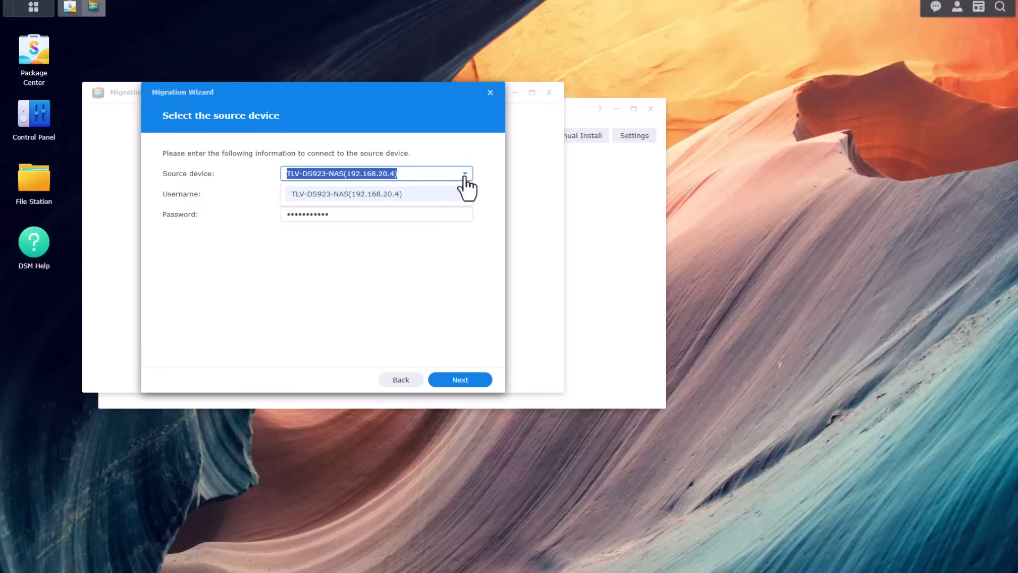
pyautogui.click(405, 196)
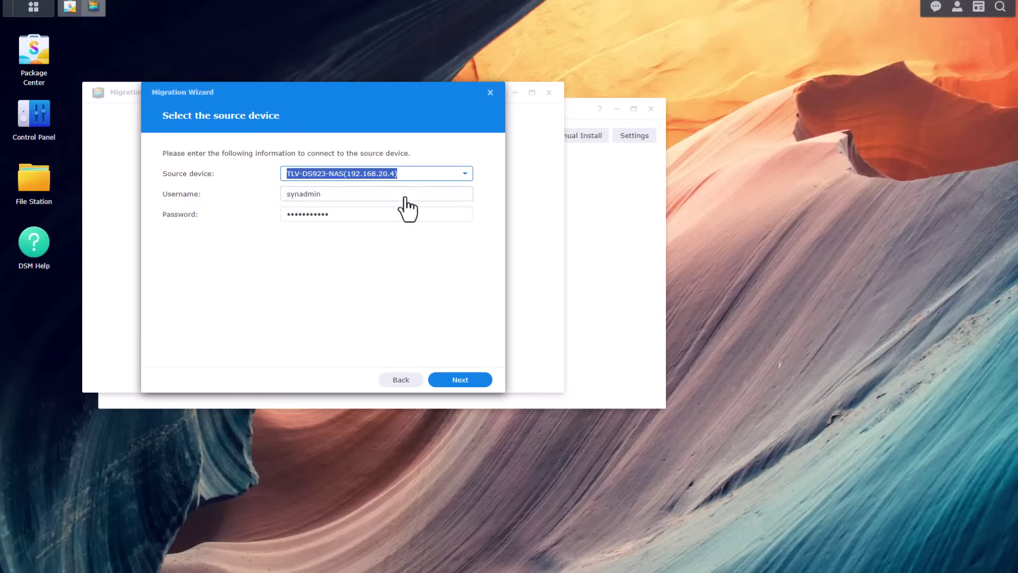
pyautogui.click(384, 284)
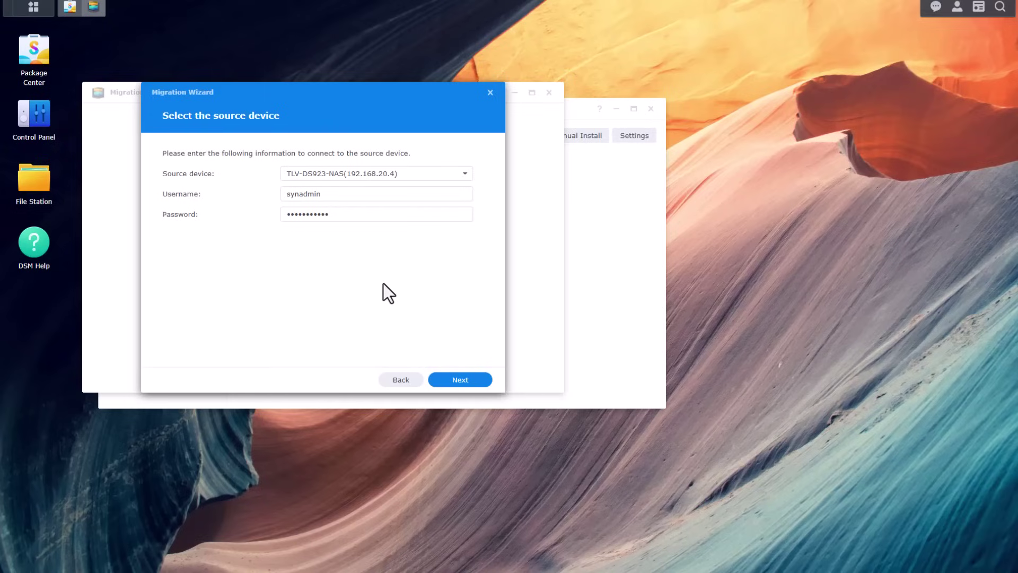
pyautogui.click(448, 382)
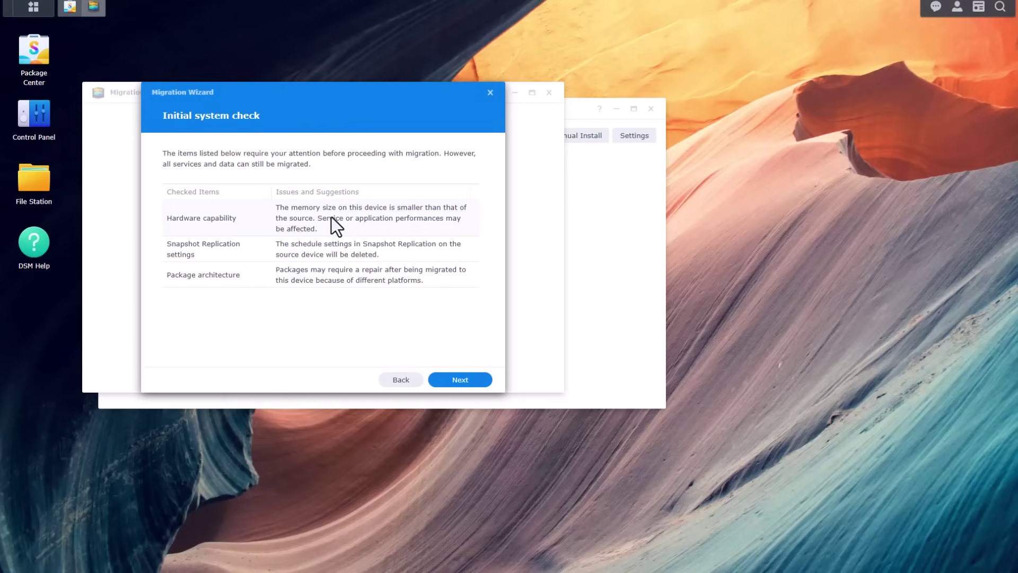
# Accept the system check and migration settings, agree to replace the destination's data, and enter its password to start the migration
pyautogui.click(466, 380)
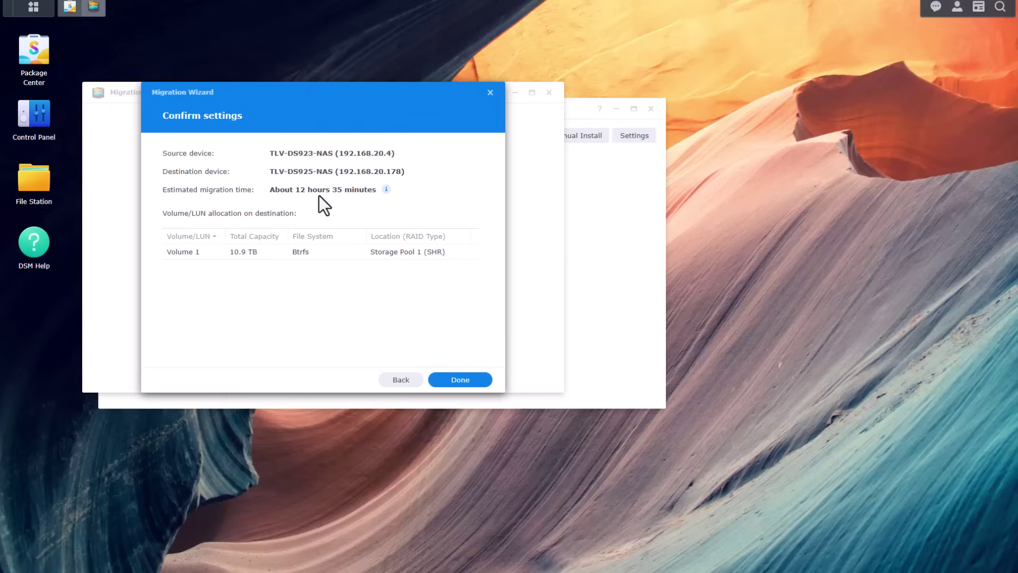
pyautogui.click(465, 379)
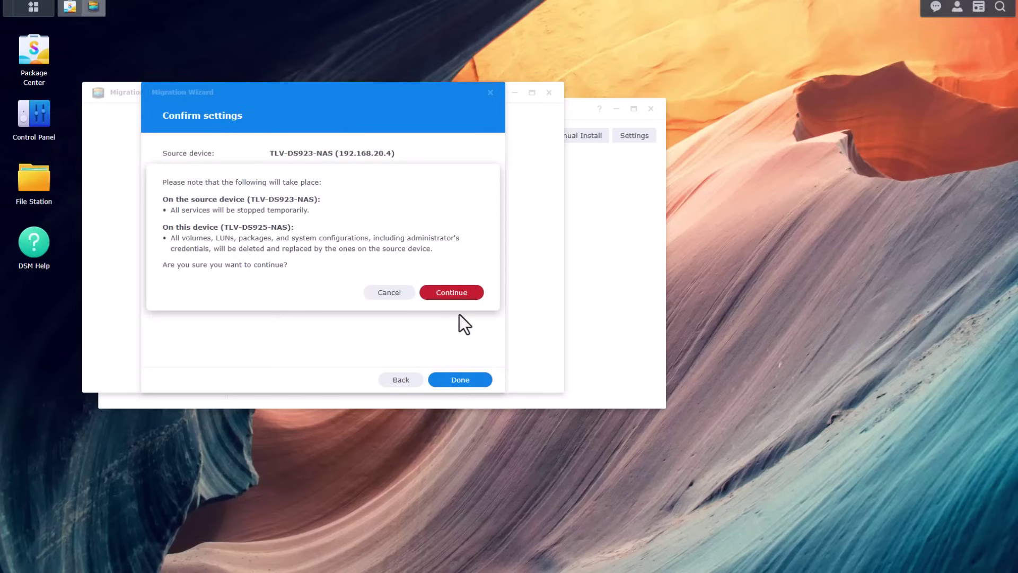
pyautogui.click(455, 300)
pyautogui.click(359, 250)
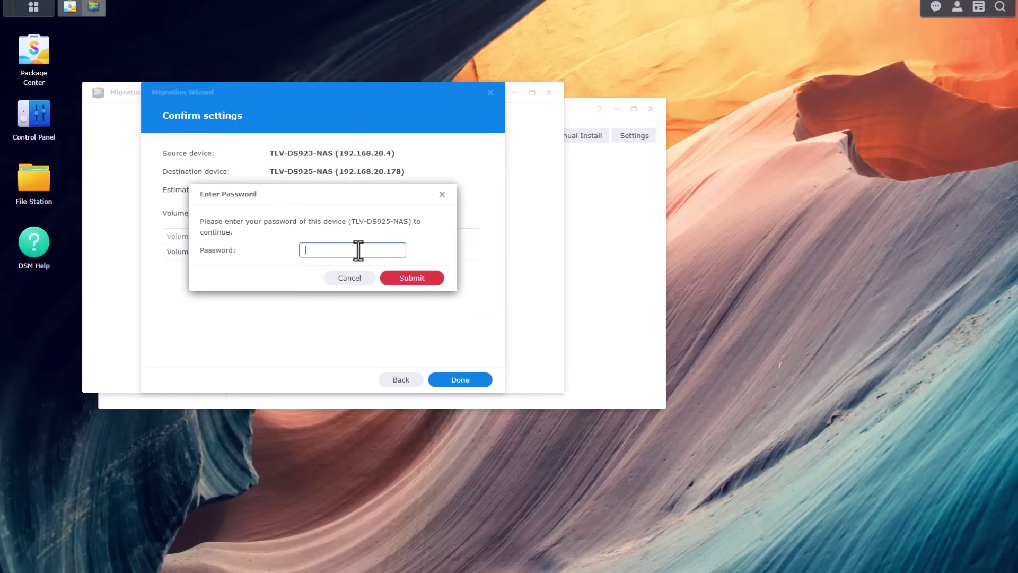
pyautogui.write('••••')
pyautogui.press('Return')
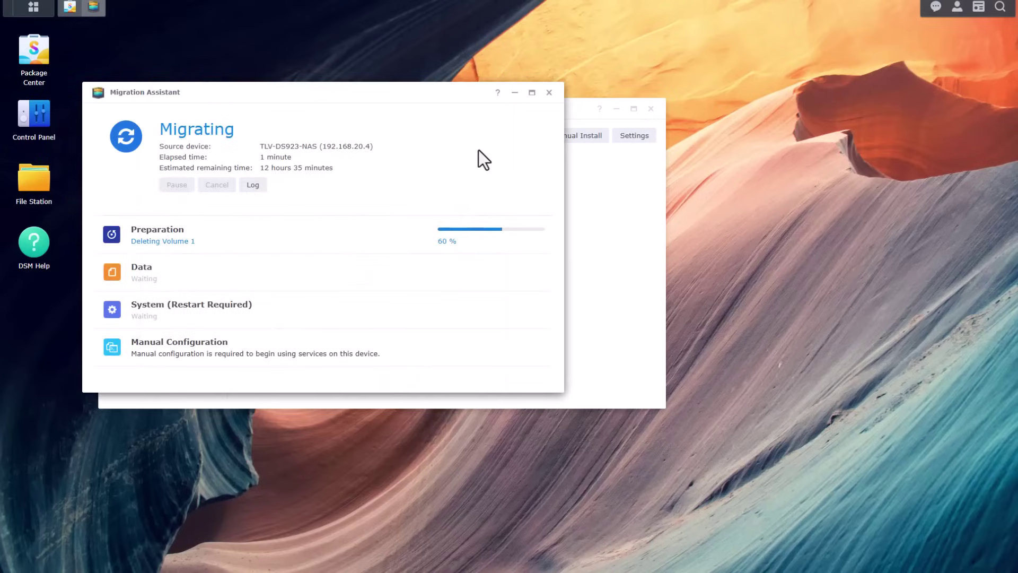
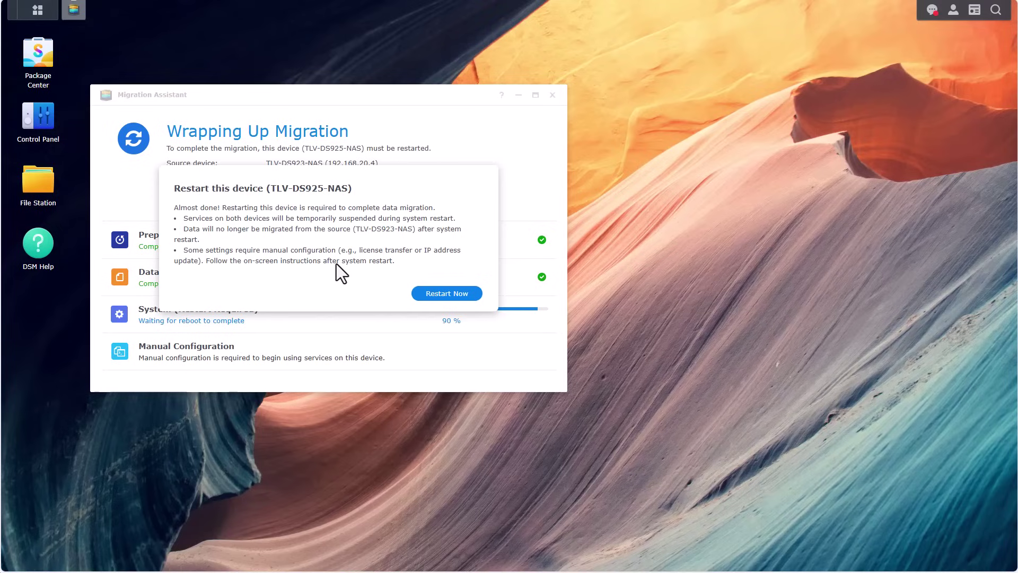
# Restart the destination NAS to complete the migration, then close the manual configuration notice and Migration Assistant
pyautogui.click(447, 293)
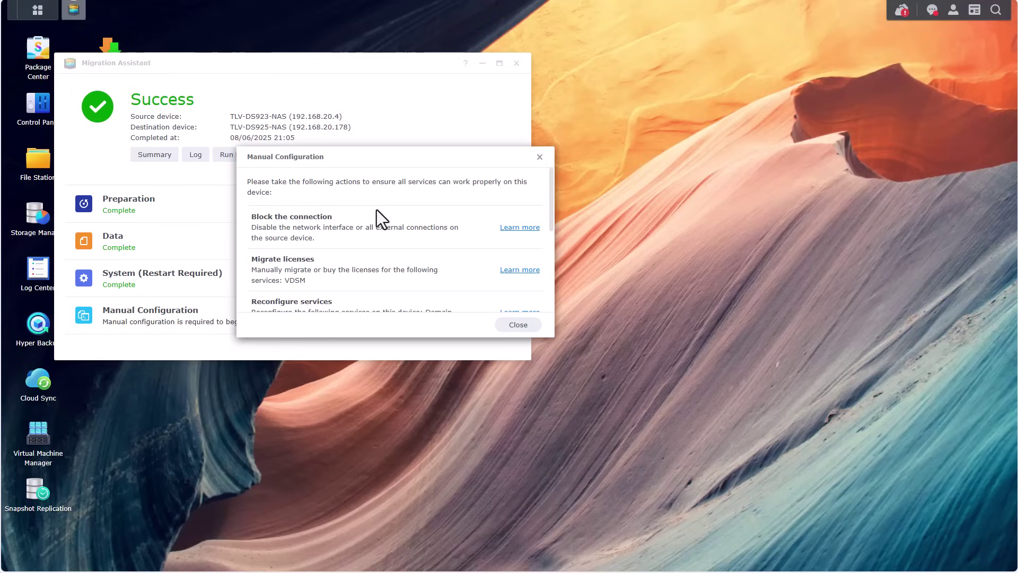
pyautogui.click(517, 325)
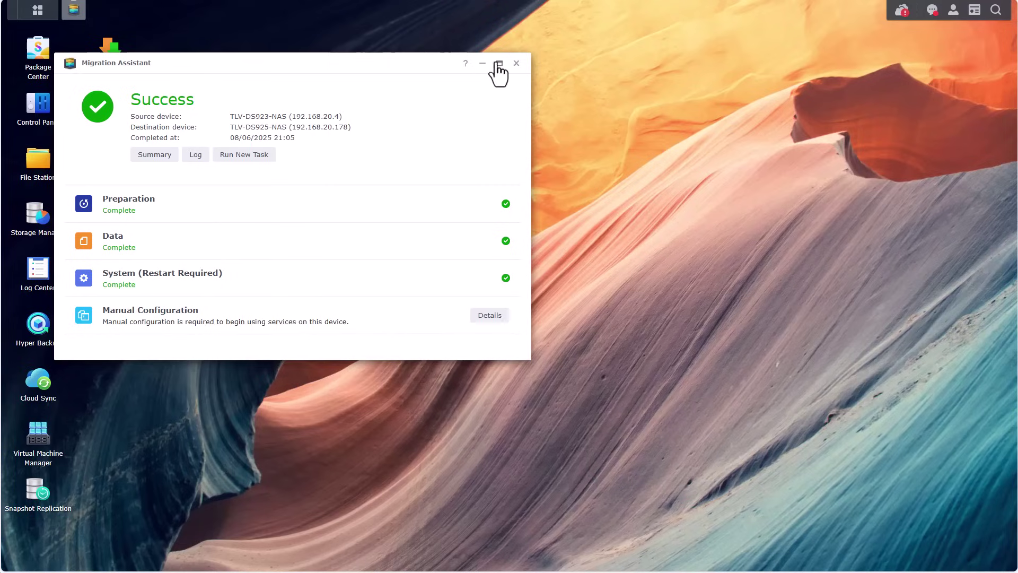
pyautogui.click(517, 64)
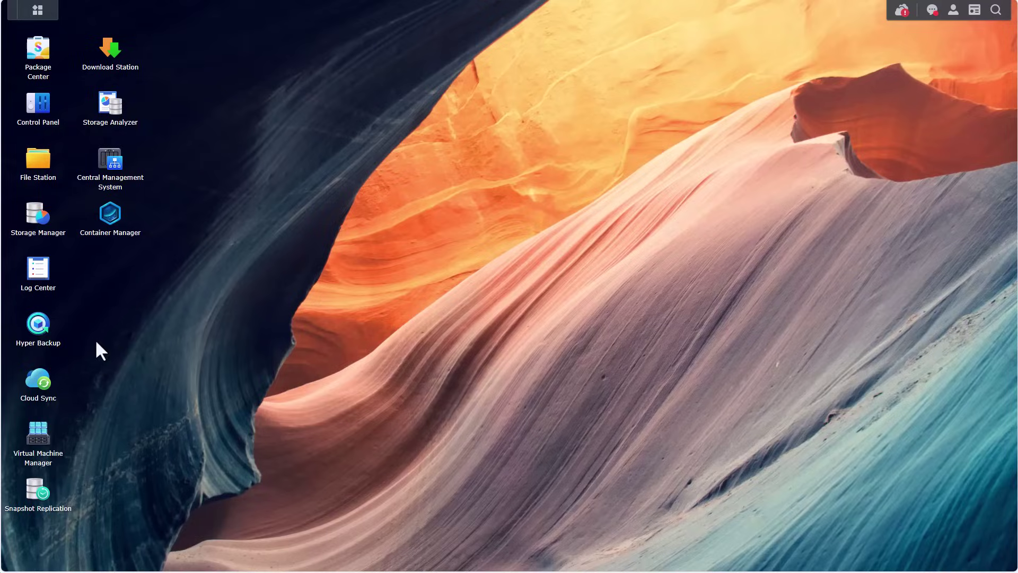
# Check the migrated backup tasks in Hyper Backup and the container list in Container Manager, closing each window
pyautogui.click(41, 332)
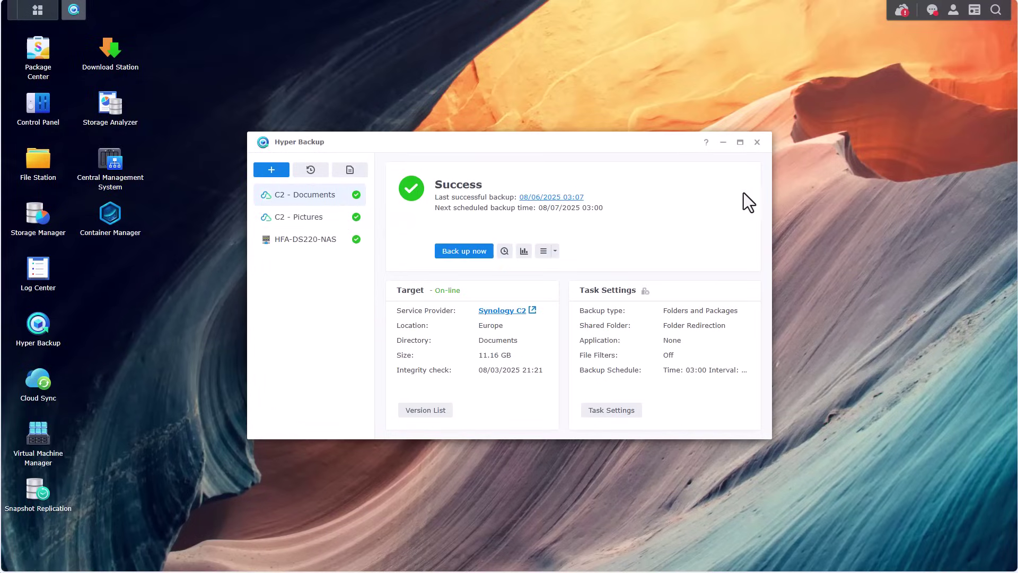
pyautogui.click(757, 144)
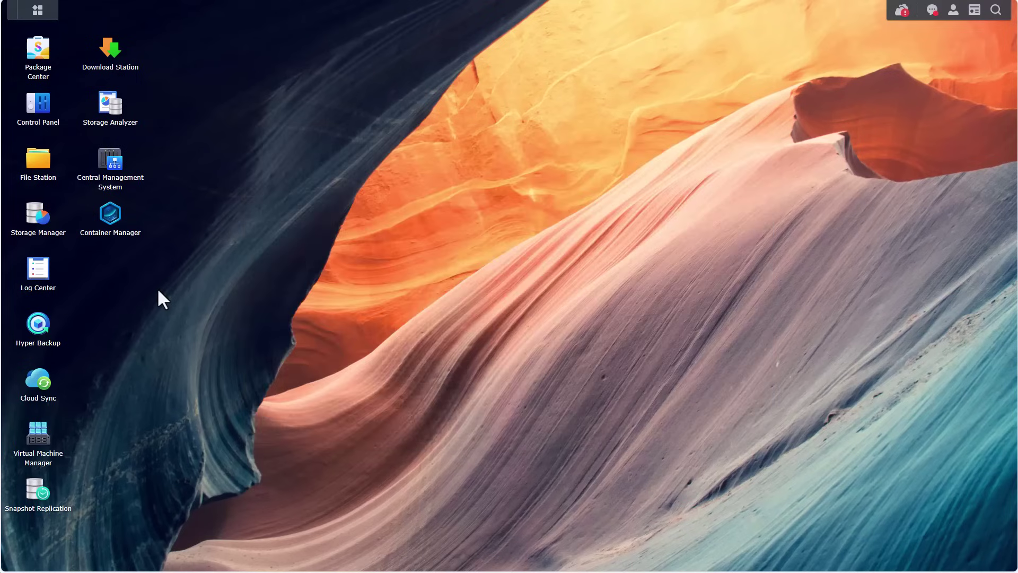
pyautogui.click(114, 229)
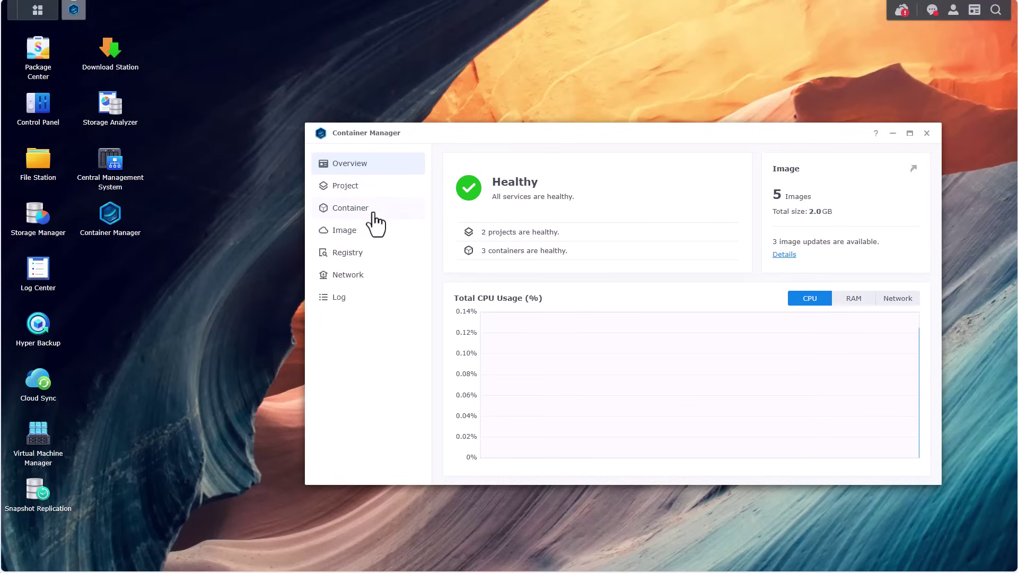
pyautogui.click(378, 207)
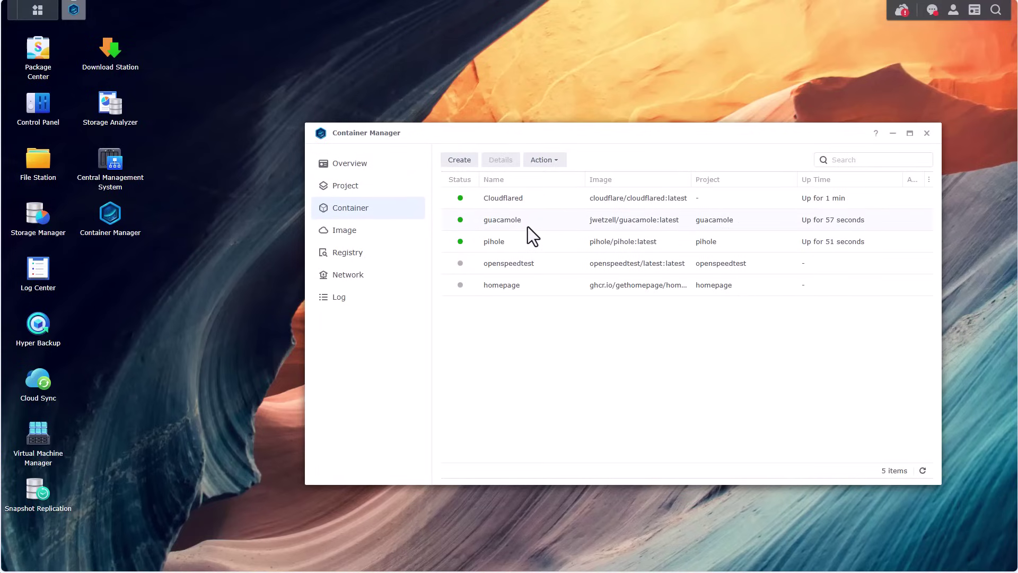
pyautogui.click(927, 134)
# Open Virtual Machine Manager and complete its setup wizard with Volume 1 selected for virtual machine storage
pyautogui.click(60, 455)
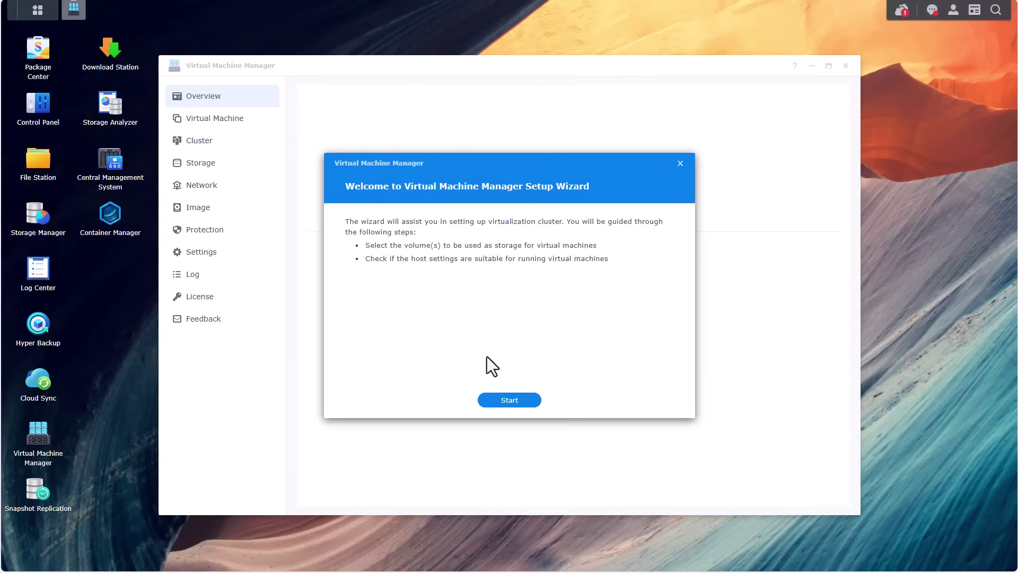
pyautogui.click(511, 402)
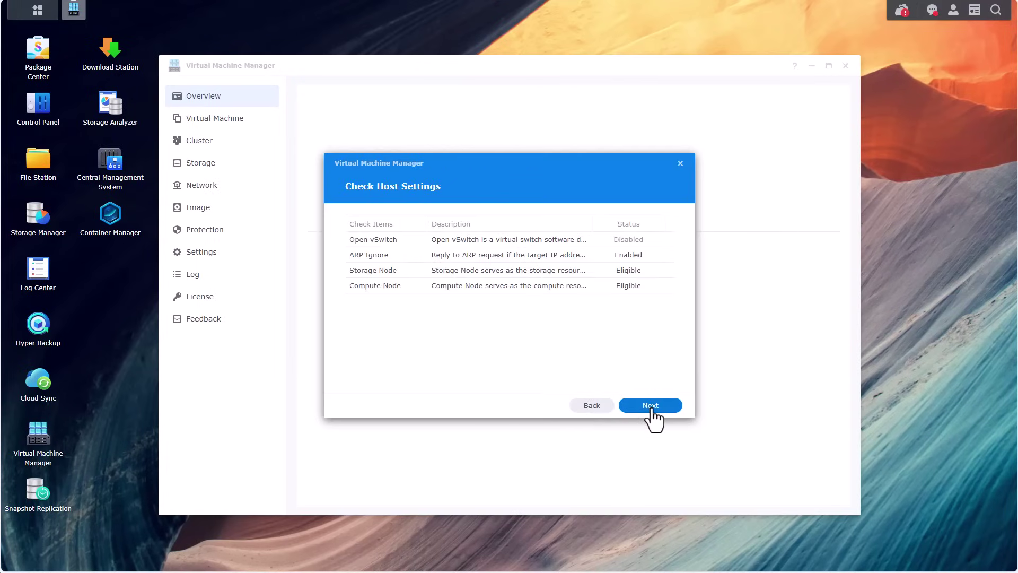
pyautogui.click(651, 408)
pyautogui.click(646, 316)
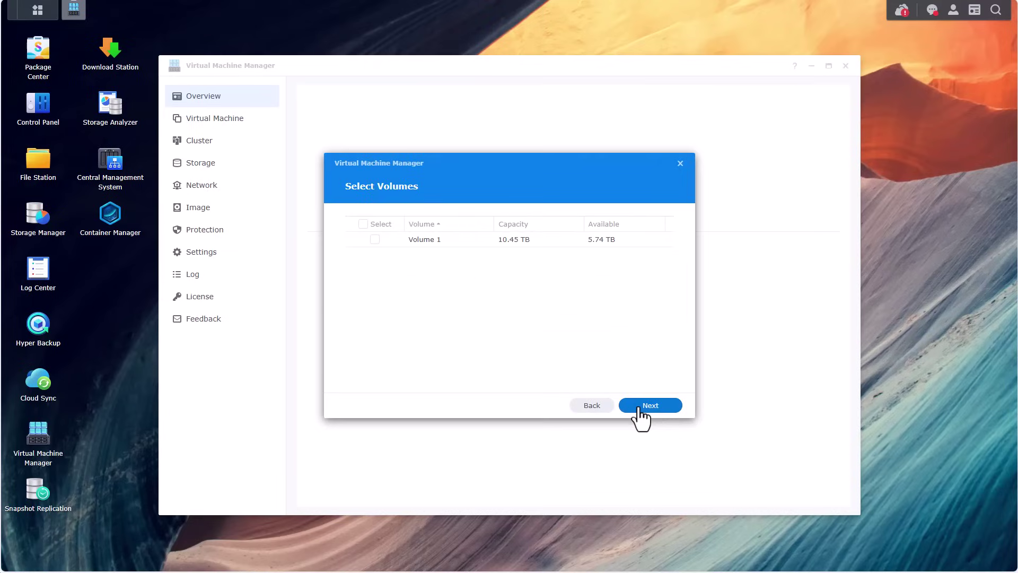
pyautogui.click(375, 240)
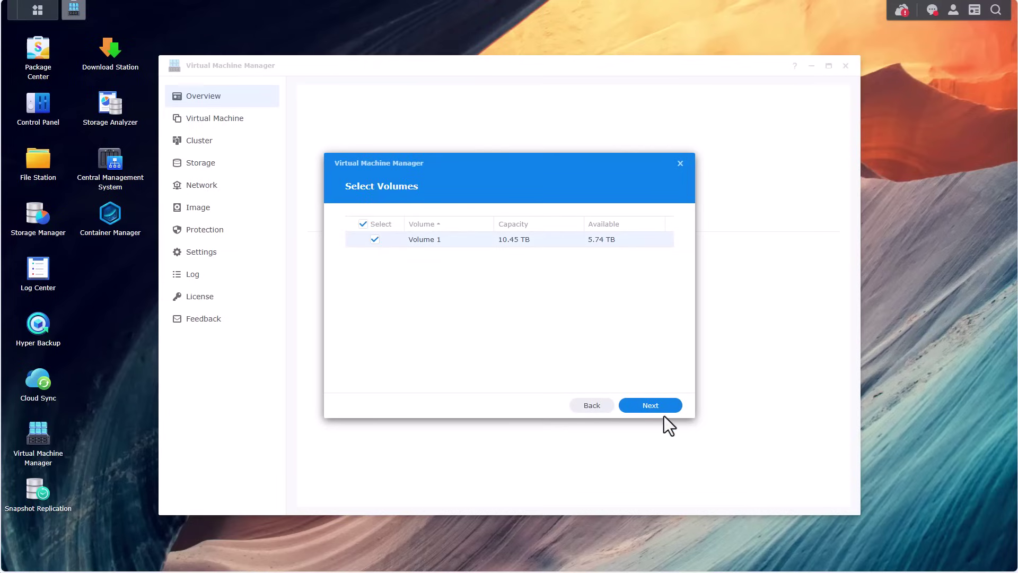
pyautogui.click(653, 402)
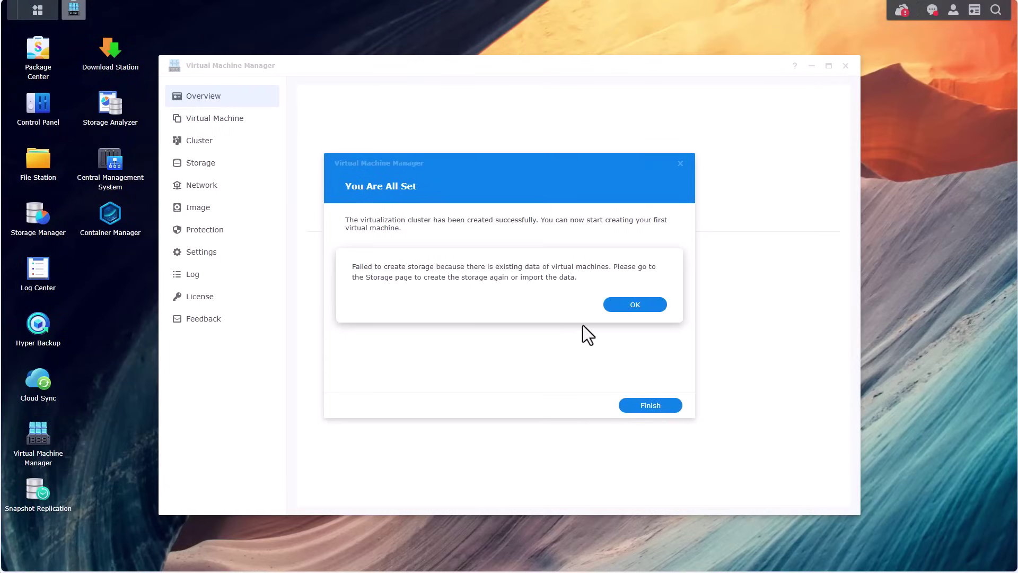
pyautogui.click(614, 308)
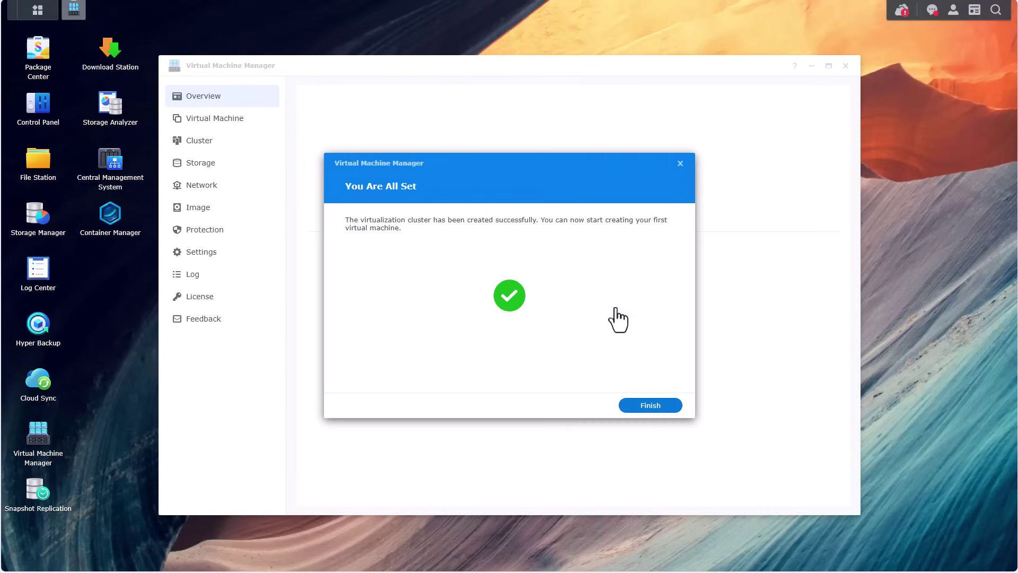
pyautogui.click(652, 406)
# Add virtual machine storage on Volume 1 of TLV-DS925-NAS, import its existing virtual machine data, and view the virtual machine list
pyautogui.click(206, 122)
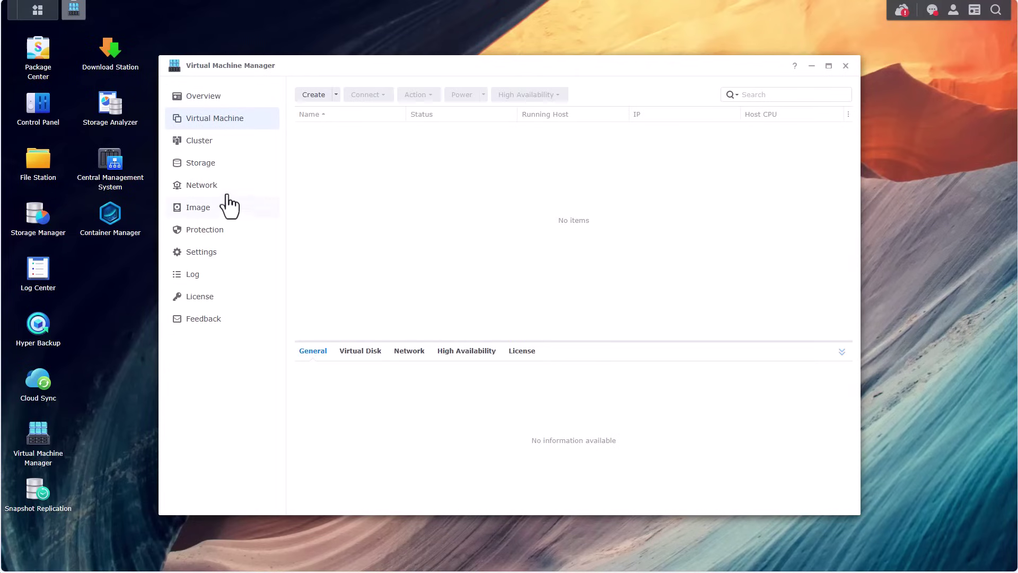
pyautogui.click(210, 165)
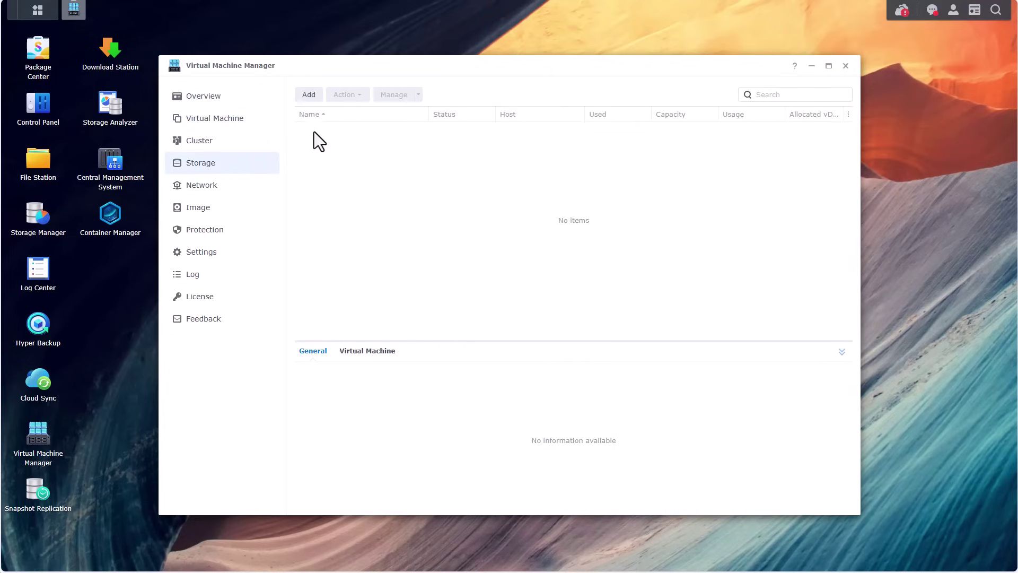
pyautogui.click(313, 100)
pyautogui.click(518, 405)
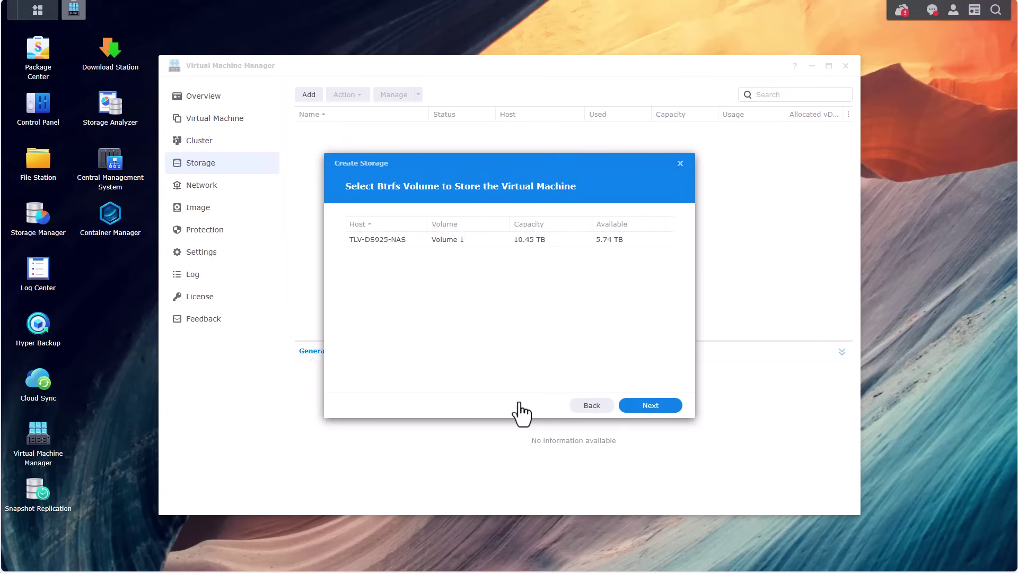
pyautogui.click(462, 240)
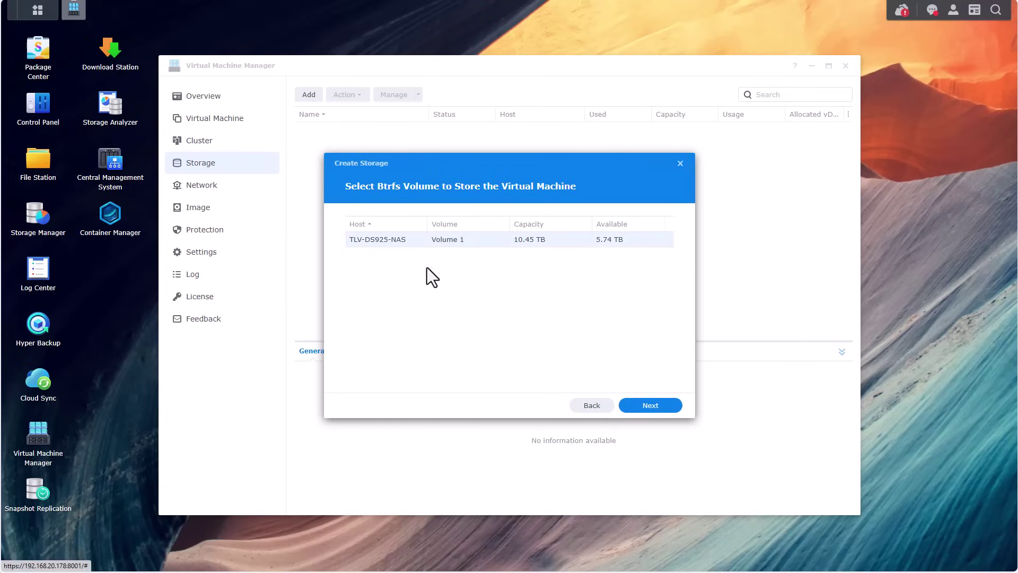
pyautogui.click(649, 409)
pyautogui.click(647, 408)
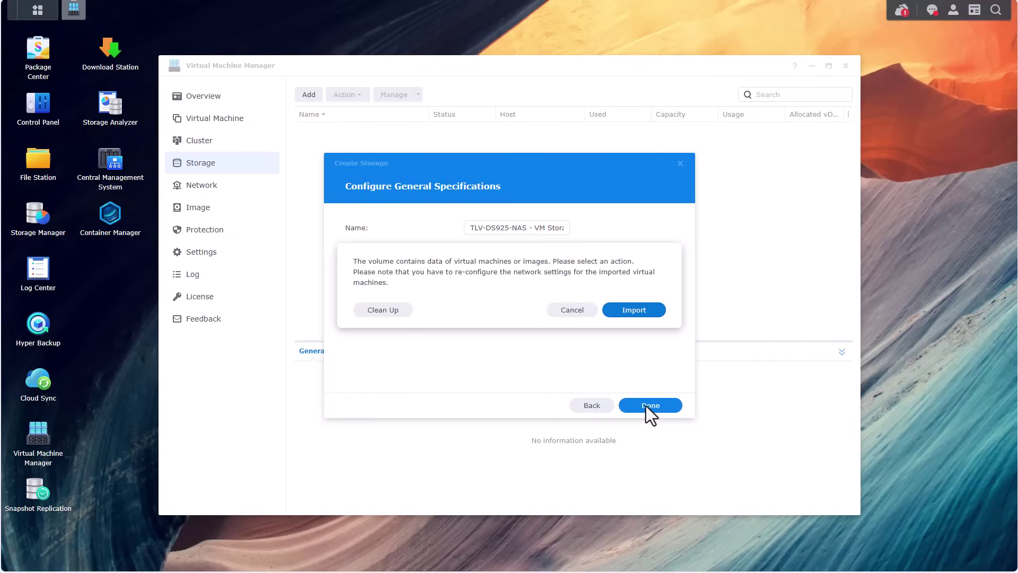
pyautogui.click(641, 312)
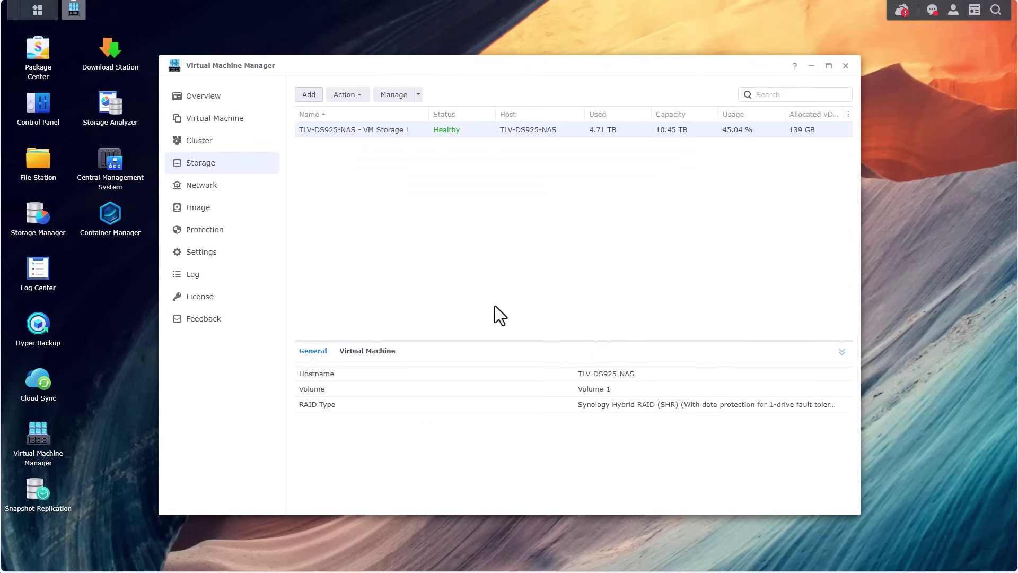
pyautogui.click(213, 120)
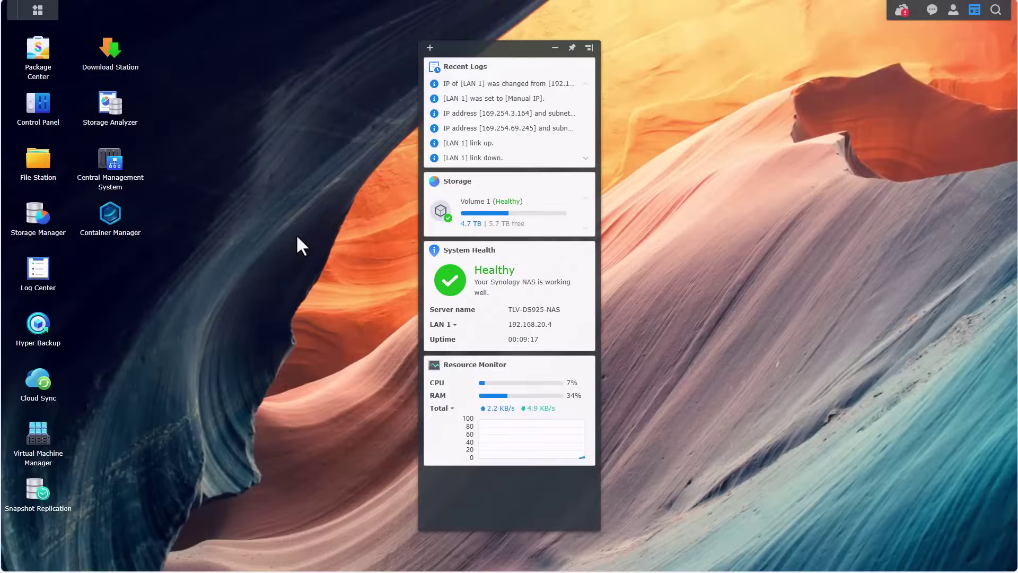
# Enable the NFS service in the NAS's file services, apply it, and select the Proxmox shared folder
pyautogui.click(58, 128)
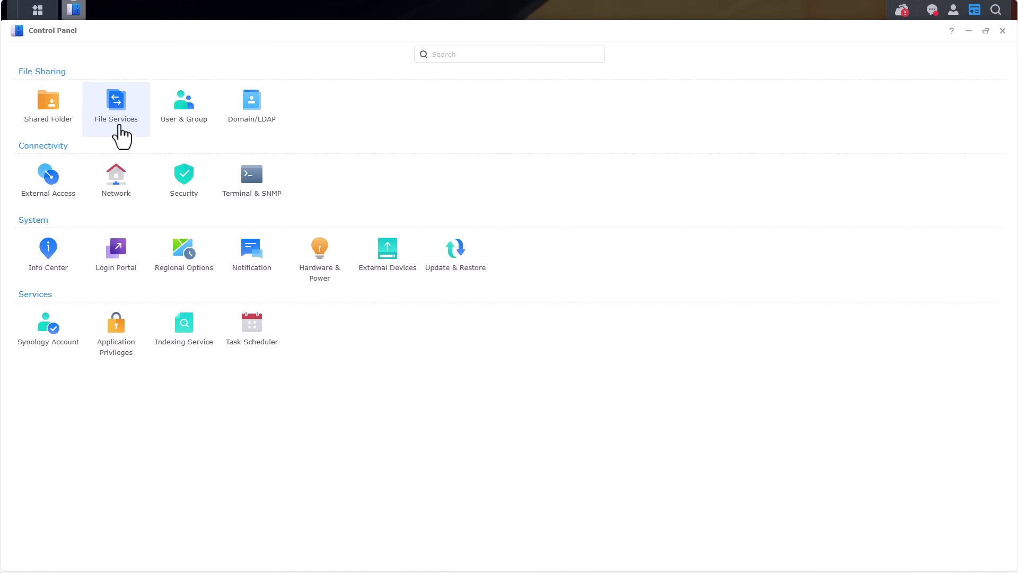
pyautogui.click(119, 122)
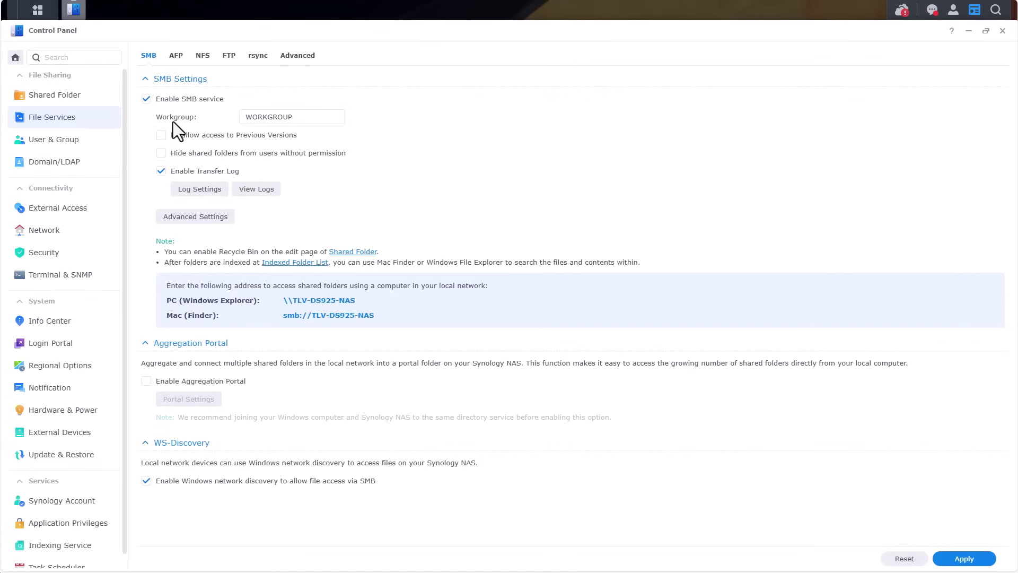
pyautogui.click(198, 59)
pyautogui.click(183, 84)
pyautogui.click(964, 558)
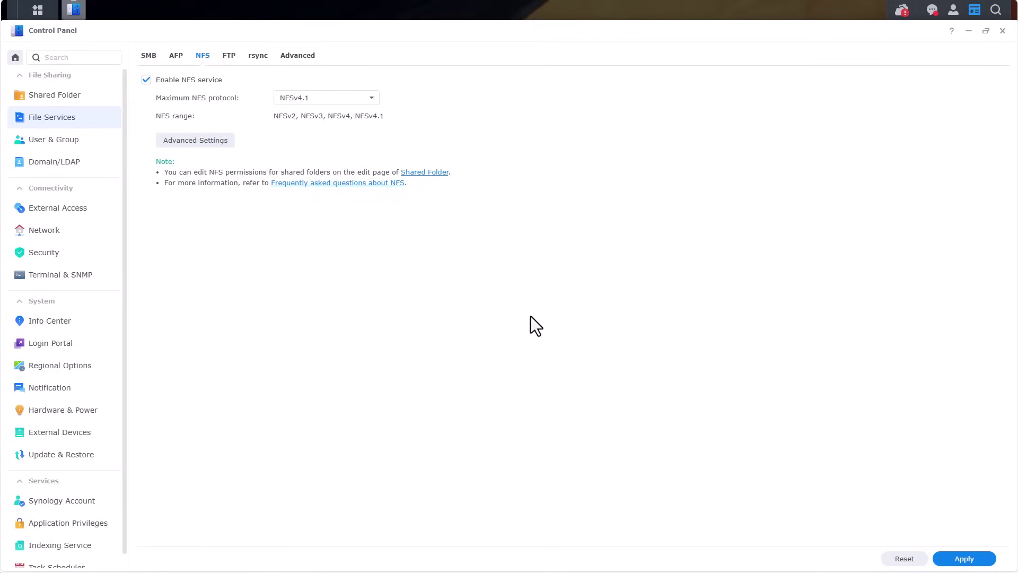
pyautogui.click(33, 102)
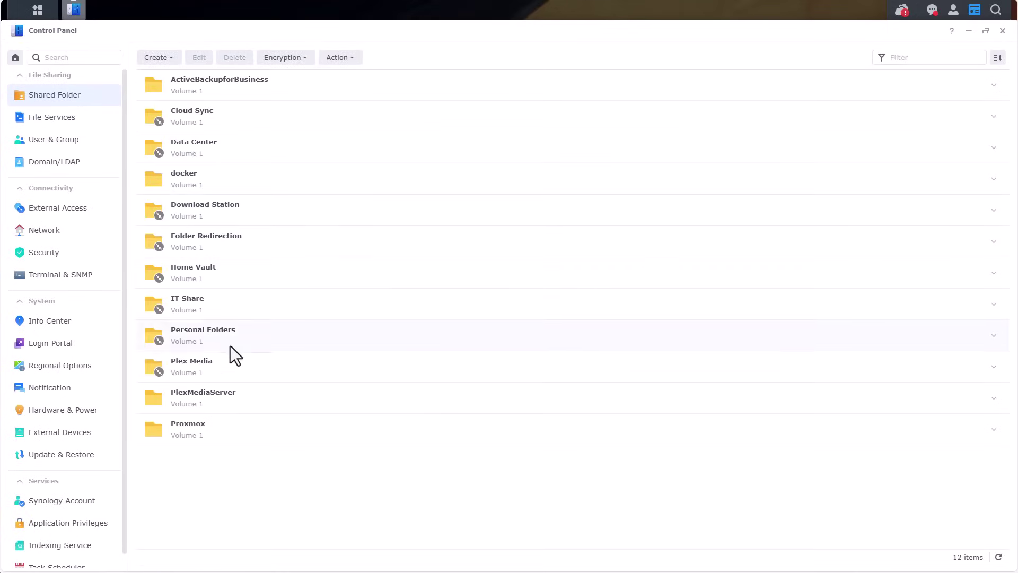
pyautogui.click(250, 436)
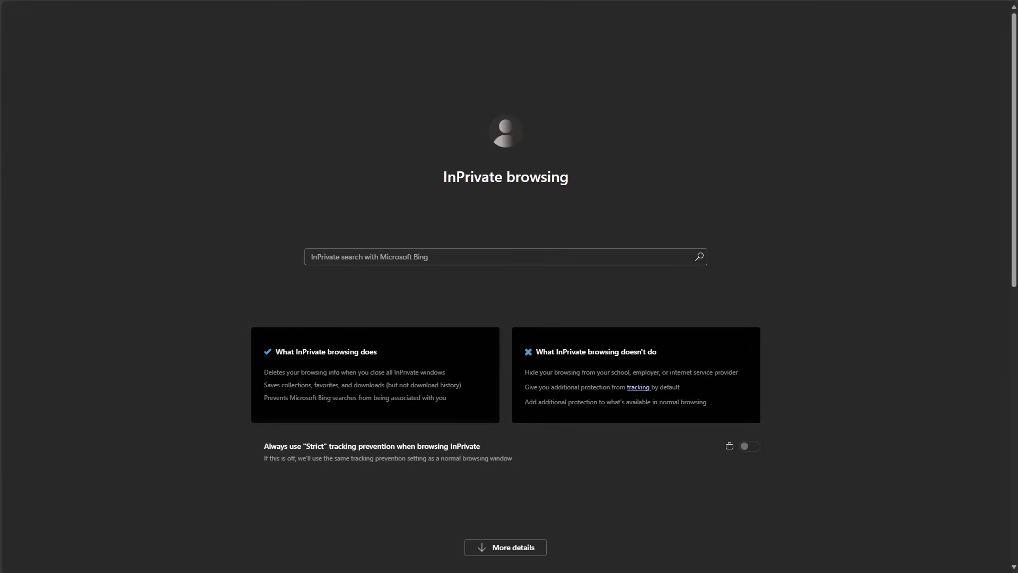
# Switch to Proxmox Virtual Environment and inspect the ISO images in the synology-nfs storage on node mars
pyautogui.click(991, 4)
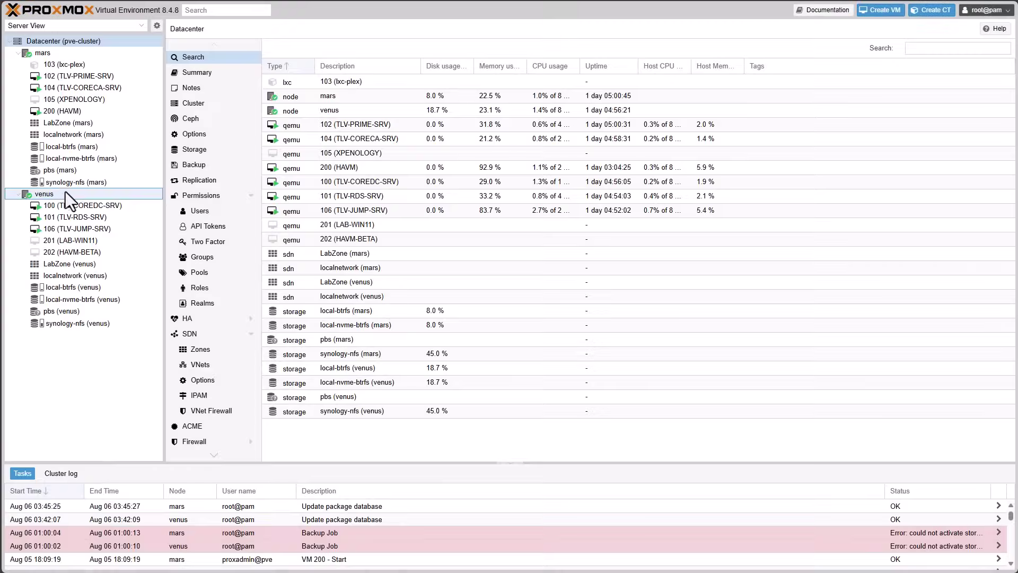
pyautogui.click(64, 183)
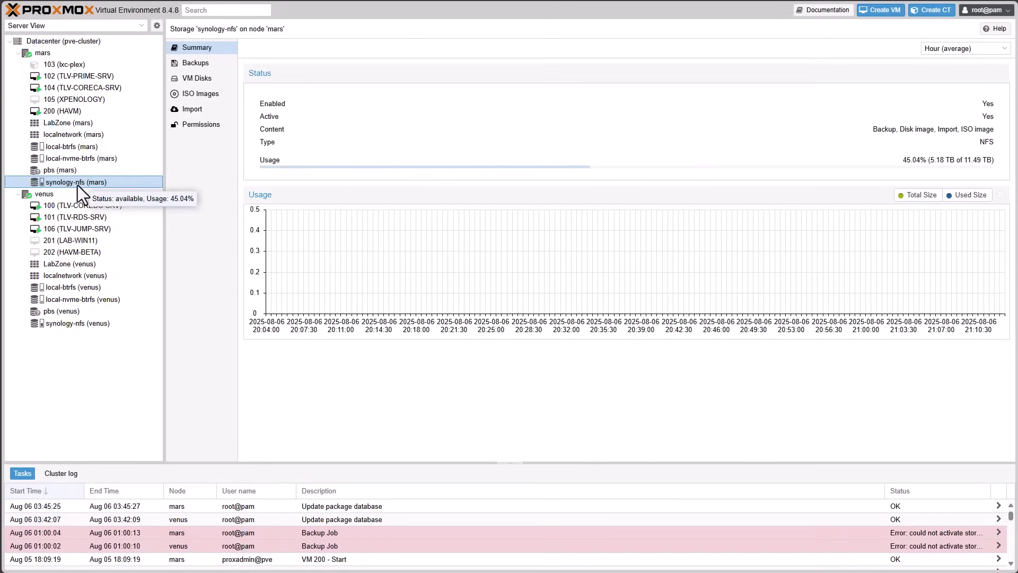
pyautogui.click(199, 96)
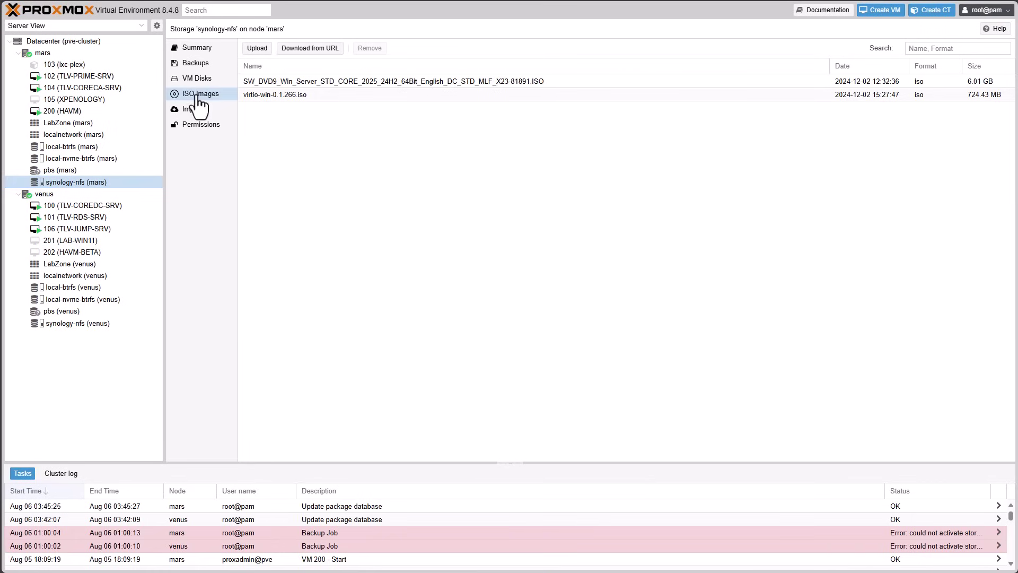
pyautogui.click(442, 99)
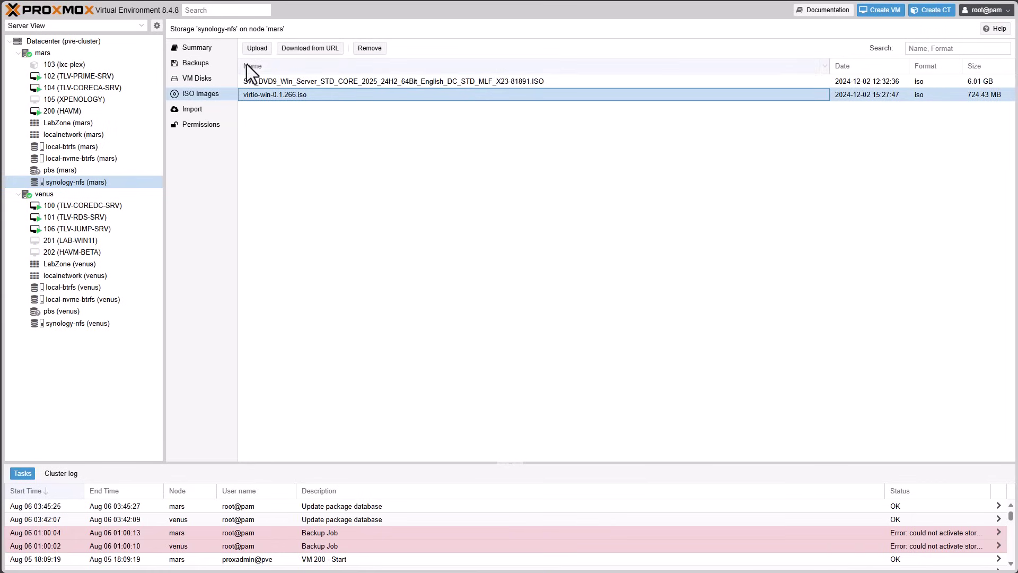